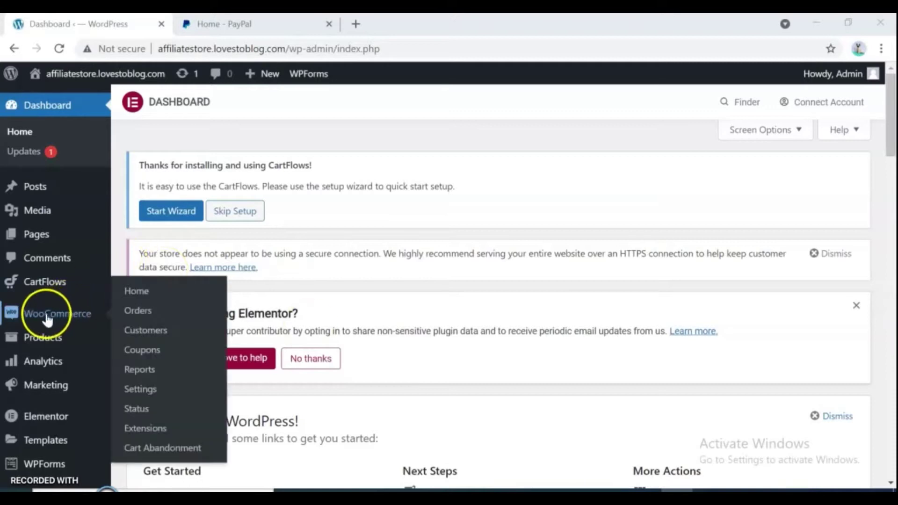
- Go to WooCommerce > Settings to show the General settings tab
left_click(81, 314)
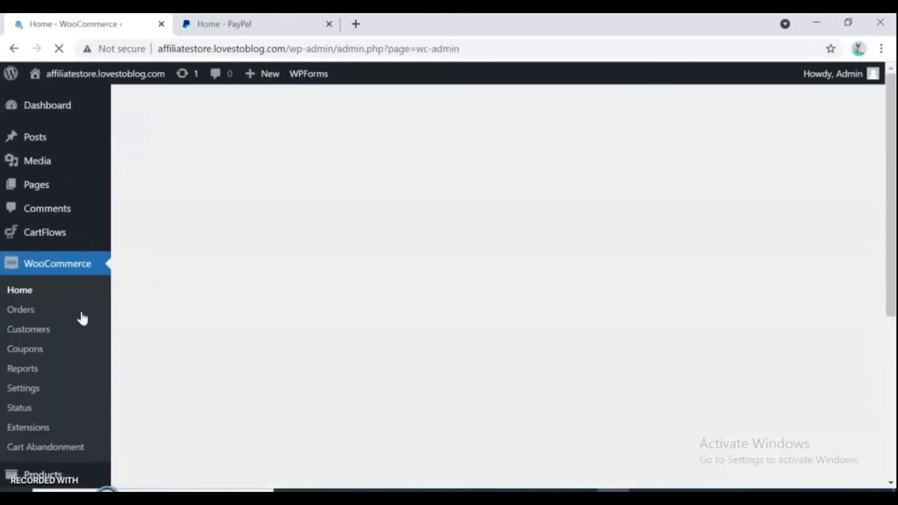
left_click(36, 388)
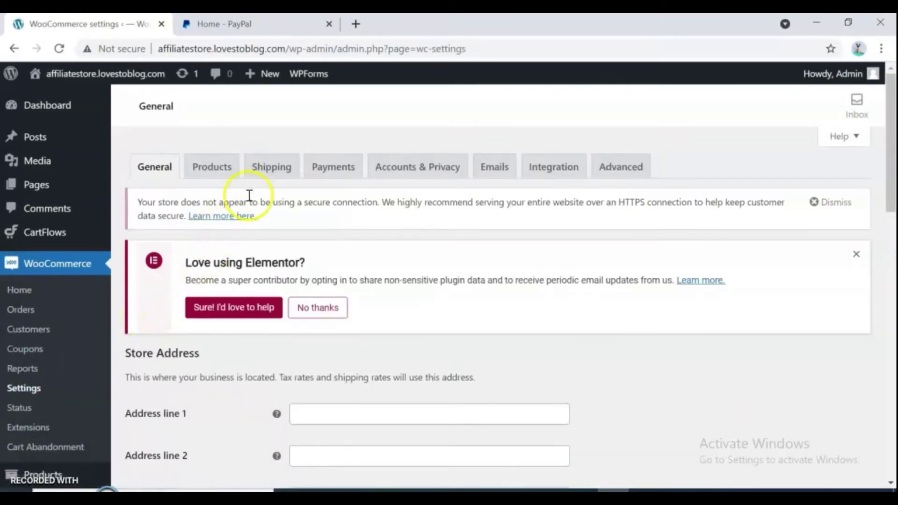
- Start PayPal setup from the Payments tab's payment methods list
left_click(332, 171)
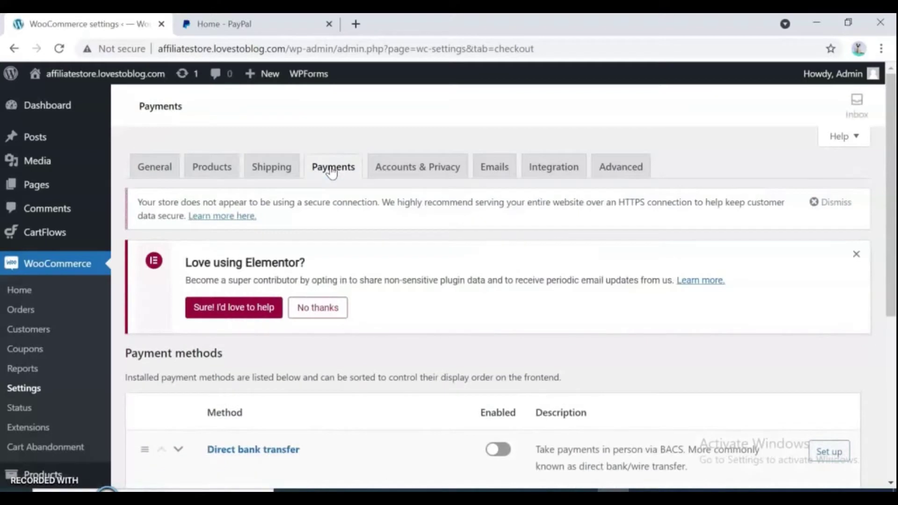
left_click_drag(892, 215, 893, 378)
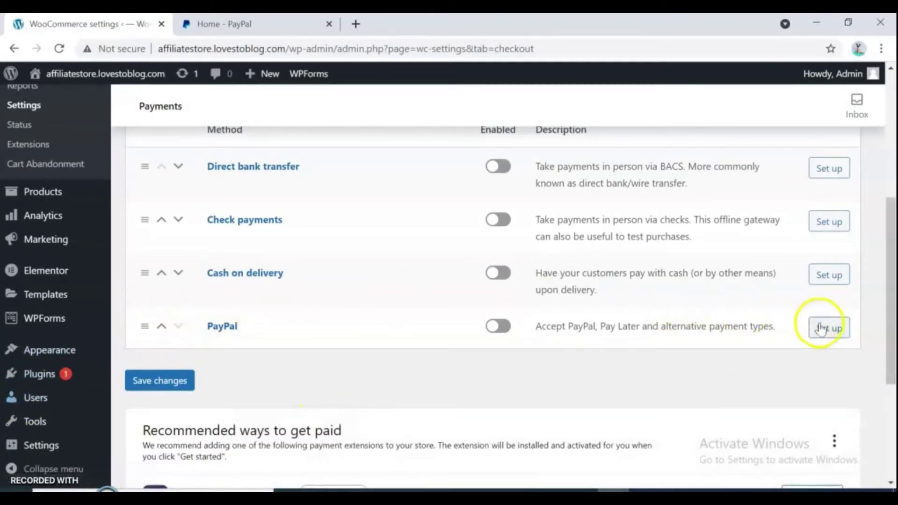
left_click(835, 334)
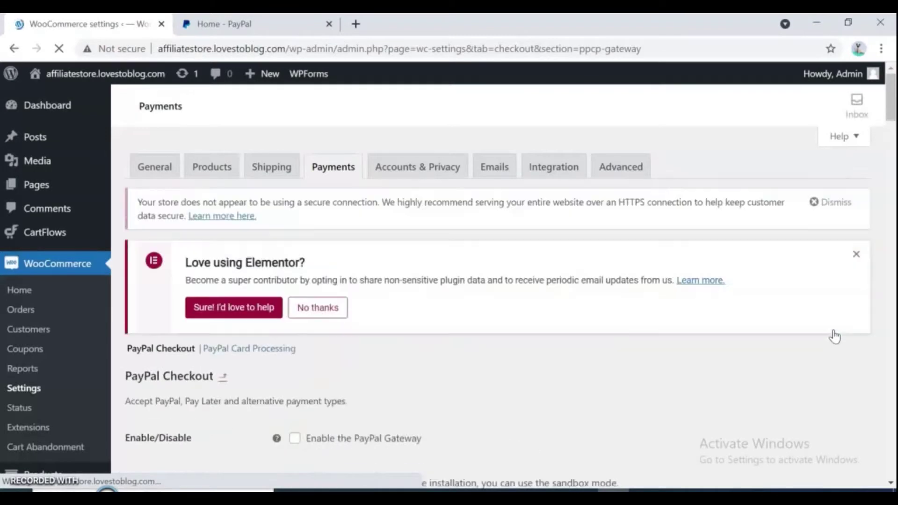
left_click(890, 103)
- Enable the PayPal Gateway
left_click_drag(890, 103, 892, 129)
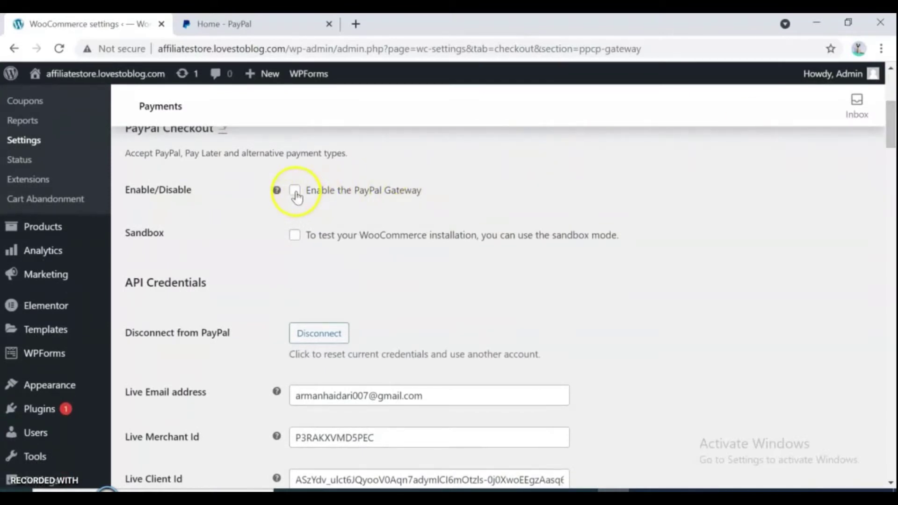
left_click(295, 191)
left_click(890, 142)
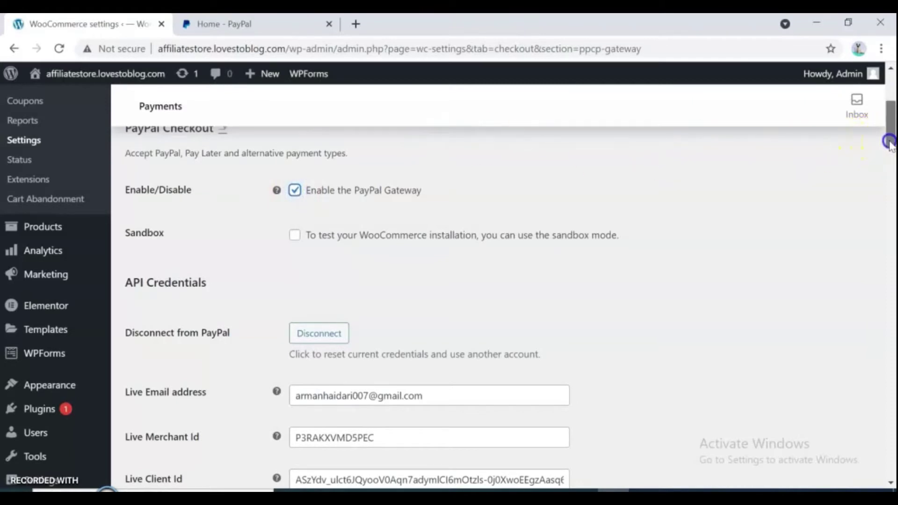
left_click_drag(889, 142, 892, 153)
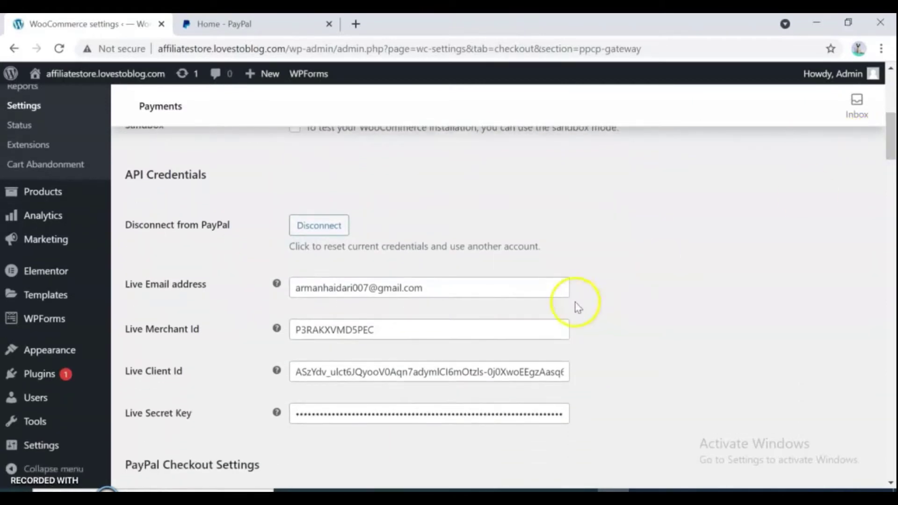
- Trim the wrong ending off the Live Email address in the API credentials
left_click_drag(437, 288, 355, 296)
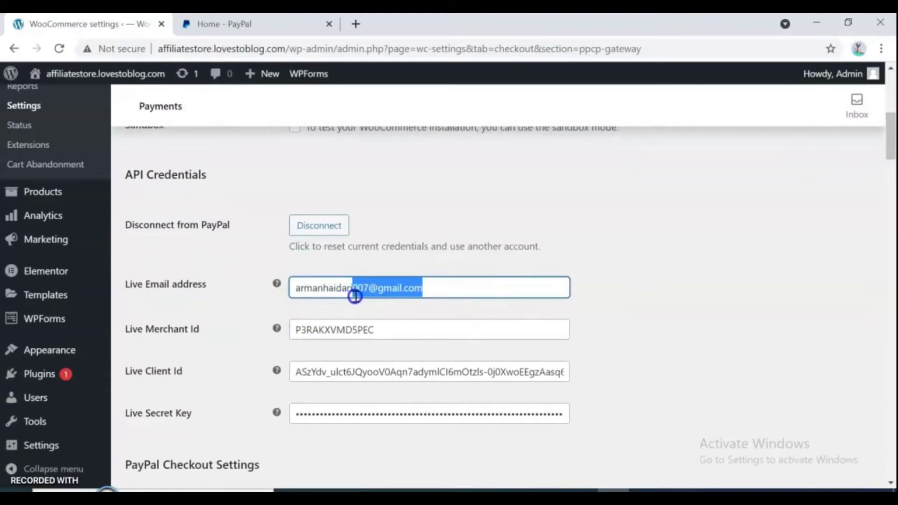
key("BackSpace")
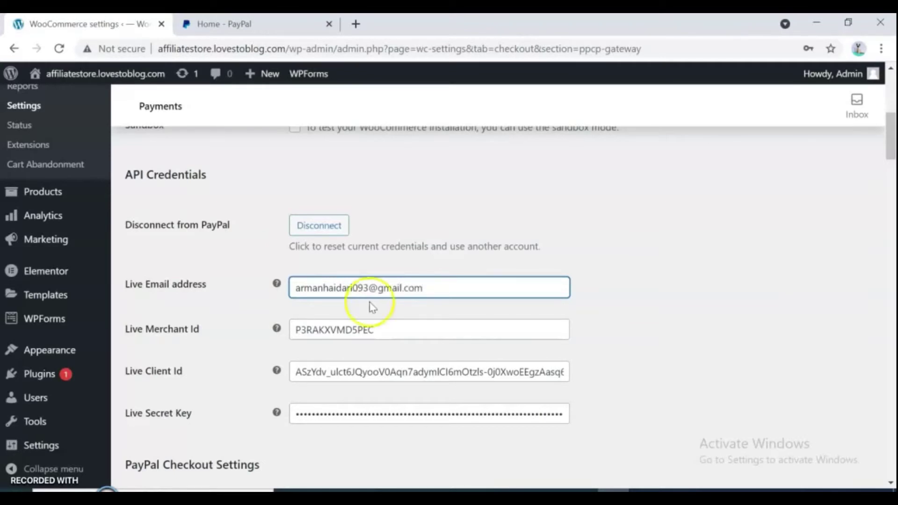
left_click(634, 304)
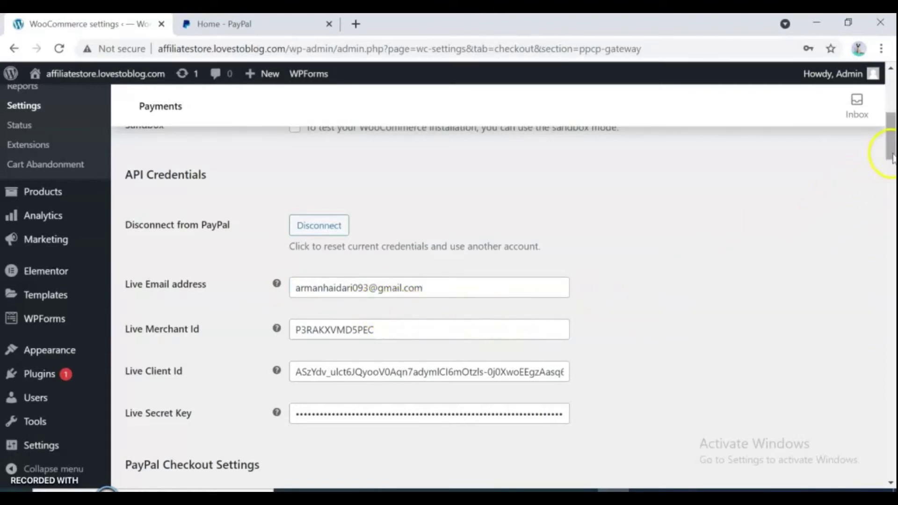
left_click_drag(892, 157, 893, 180)
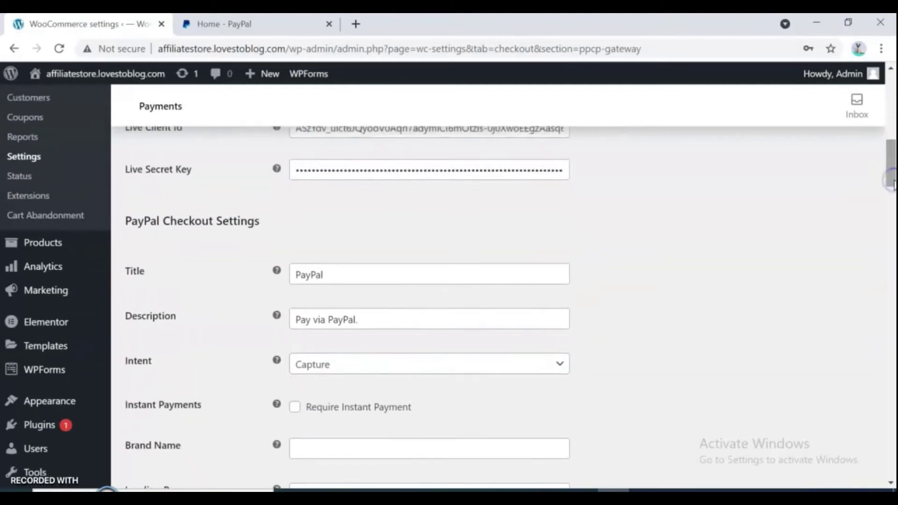
- In the PayPal tab, choose Account Settings from the account menu and re-enter the password
left_click(225, 24)
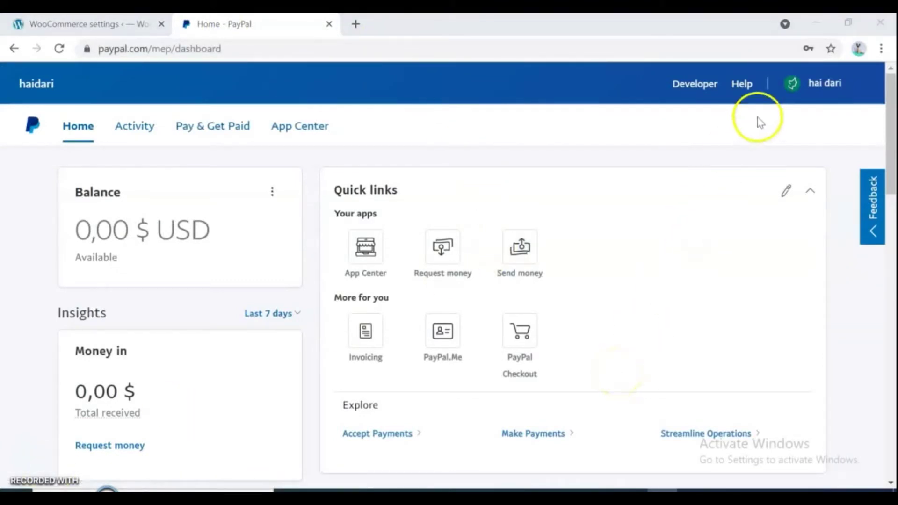
left_click(822, 80)
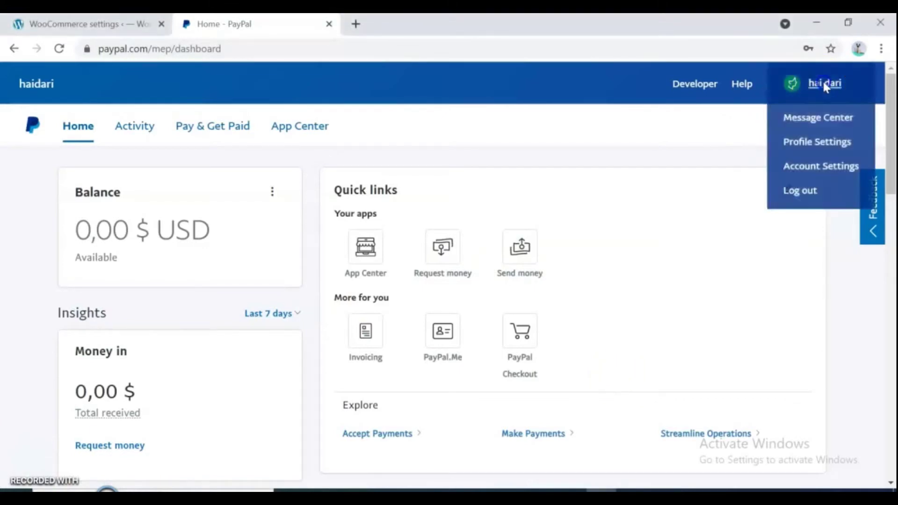
left_click(822, 80)
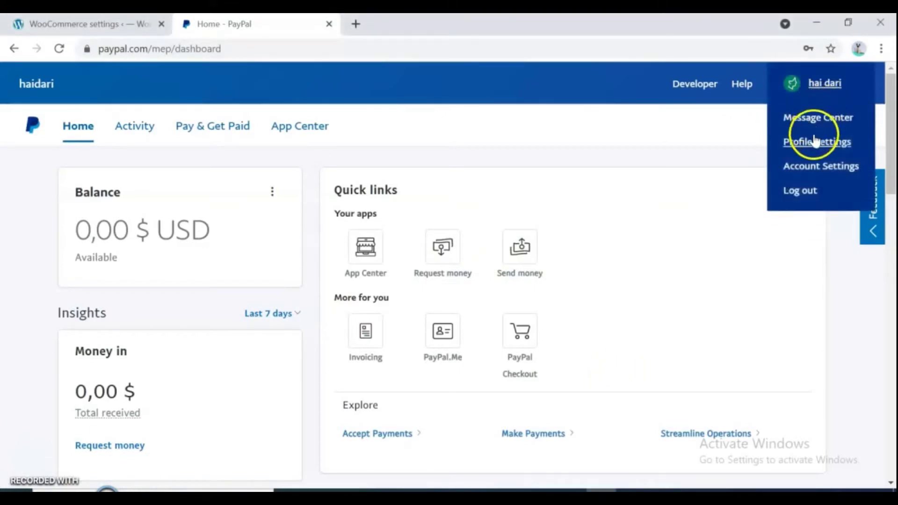
left_click(811, 173)
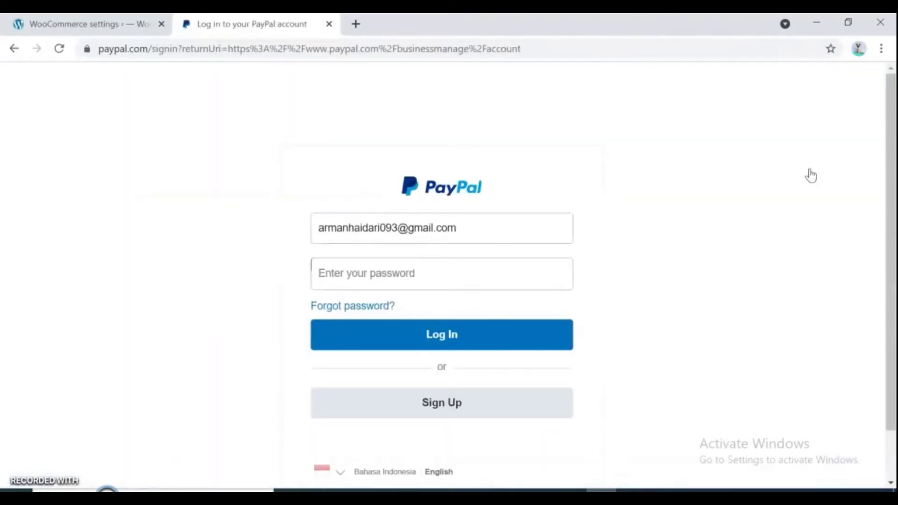
left_click(529, 262)
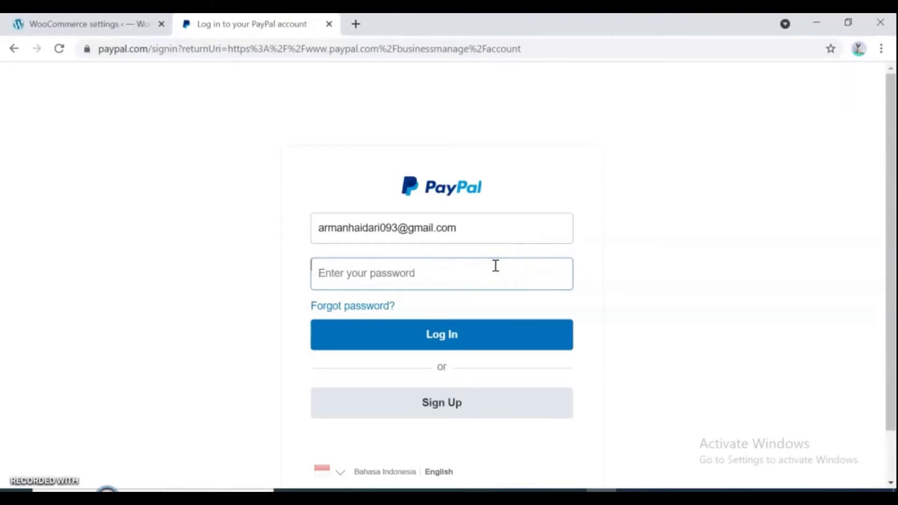
type("a")
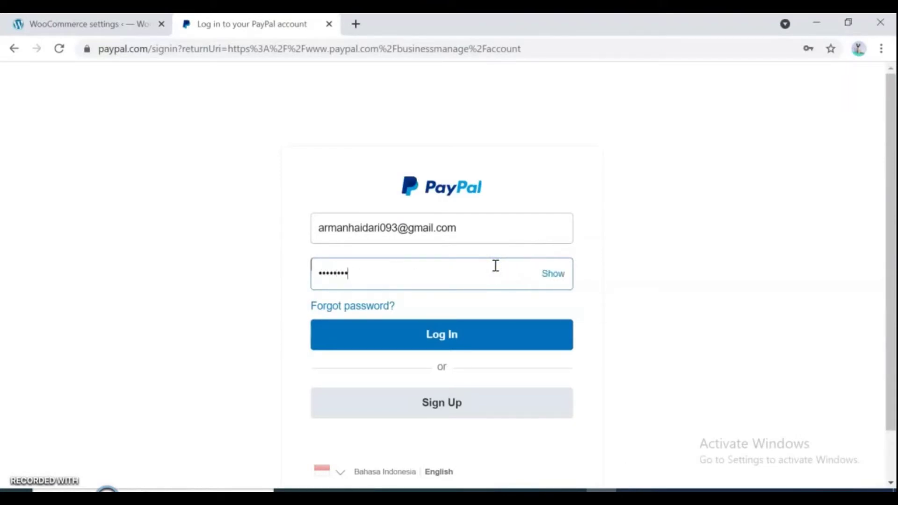
key("Return")
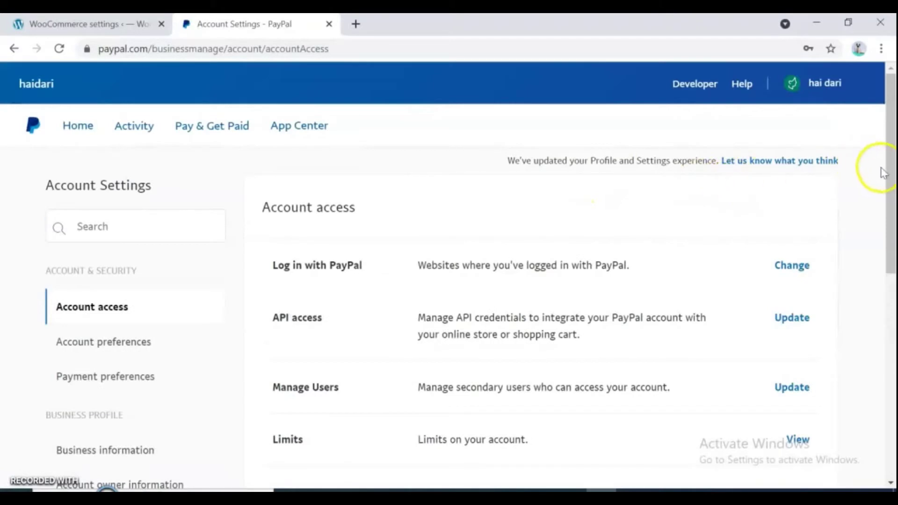
- Navigate PayPal Account Settings to API access and find the NVP/SOAP (Classic) integration
left_click_drag(883, 173, 870, 311)
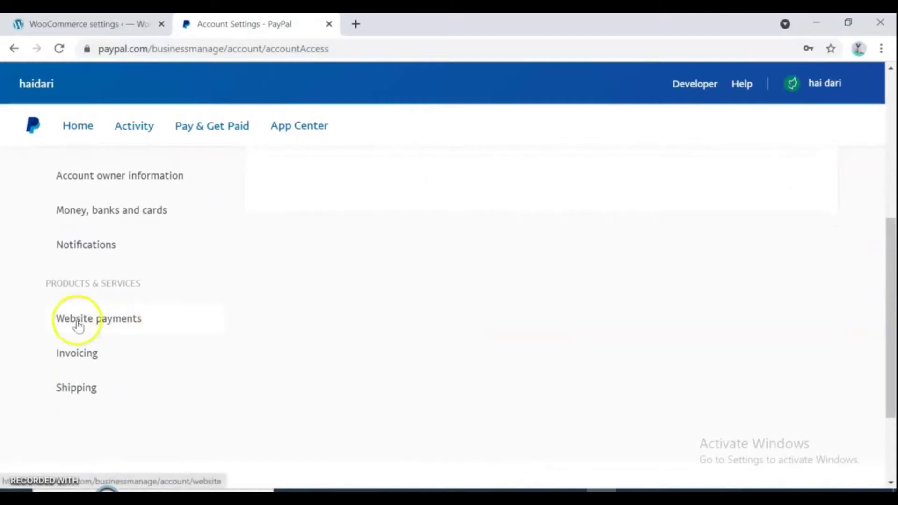
left_click(94, 322)
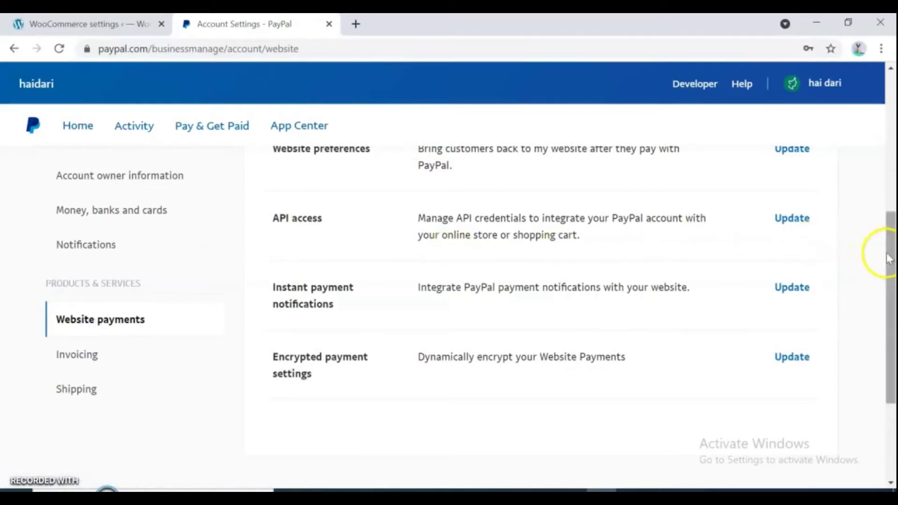
mouse_move(894, 258)
left_mouse_down()
mouse_move(893, 191)
mouse_move(893, 206)
left_mouse_up()
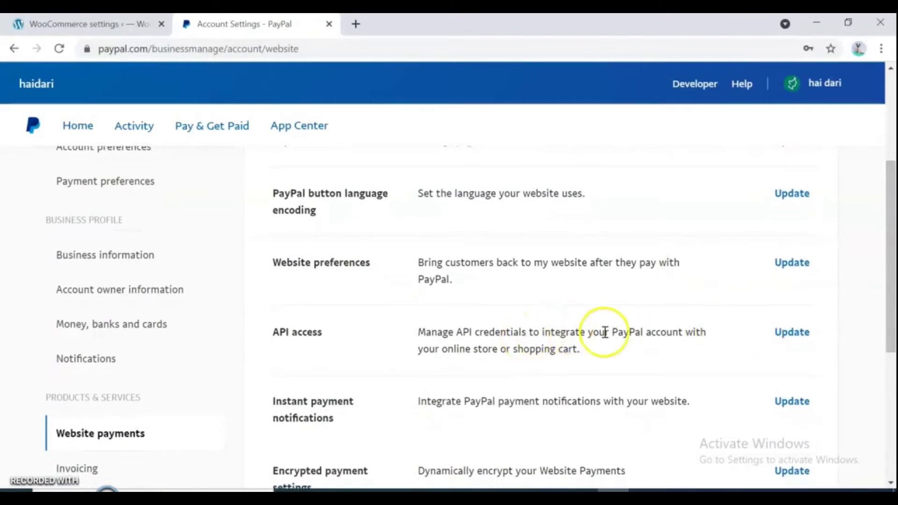
left_click(782, 341)
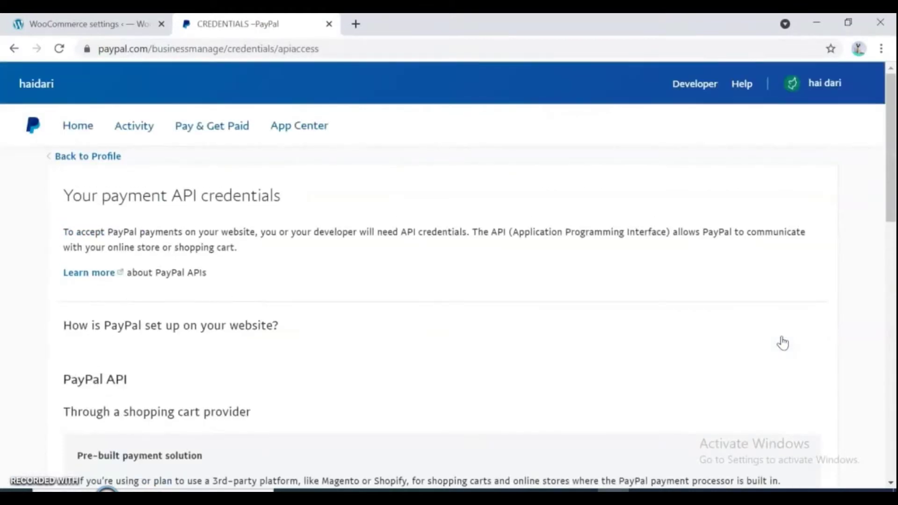
left_click(893, 197)
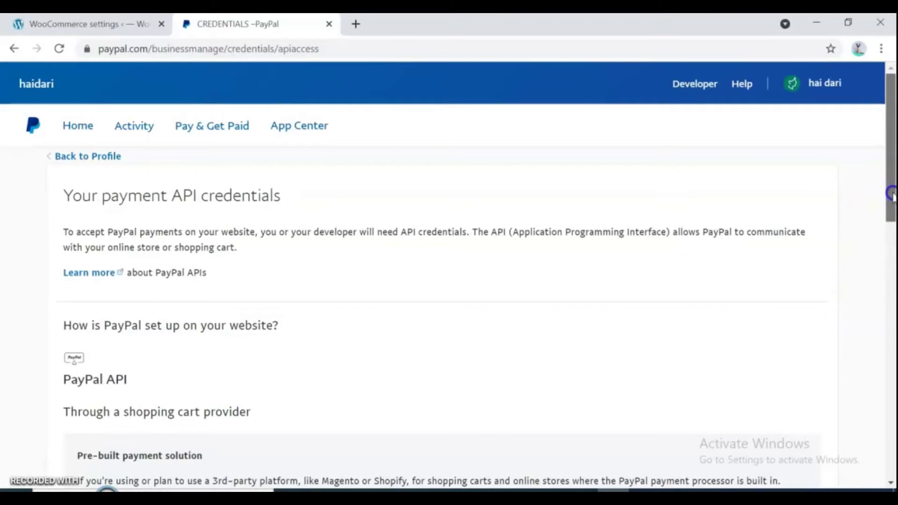
mouse_move(893, 197)
left_mouse_down()
mouse_move(858, 285)
mouse_move(822, 461)
left_mouse_up()
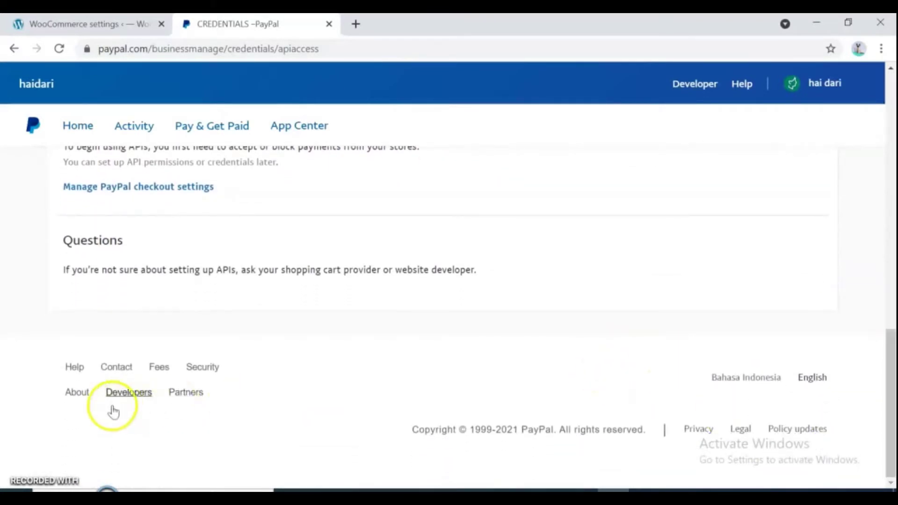
scroll(467, 387, "up", 2)
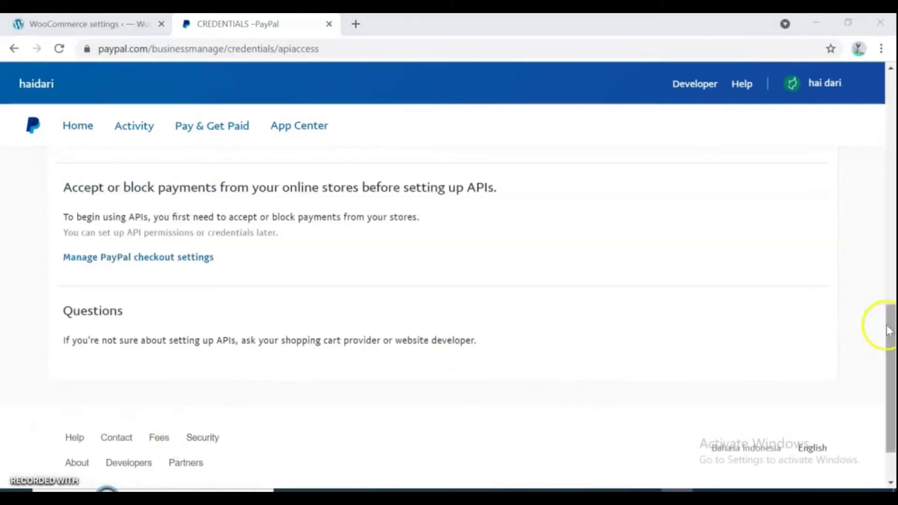
left_click_drag(891, 330, 884, 275)
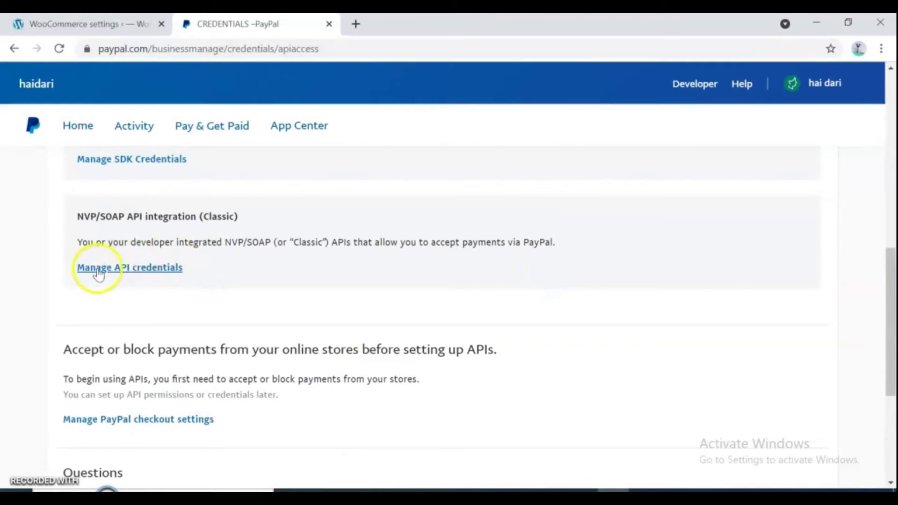
- Request a PayPal API signature and show the issued API username
left_click(122, 270)
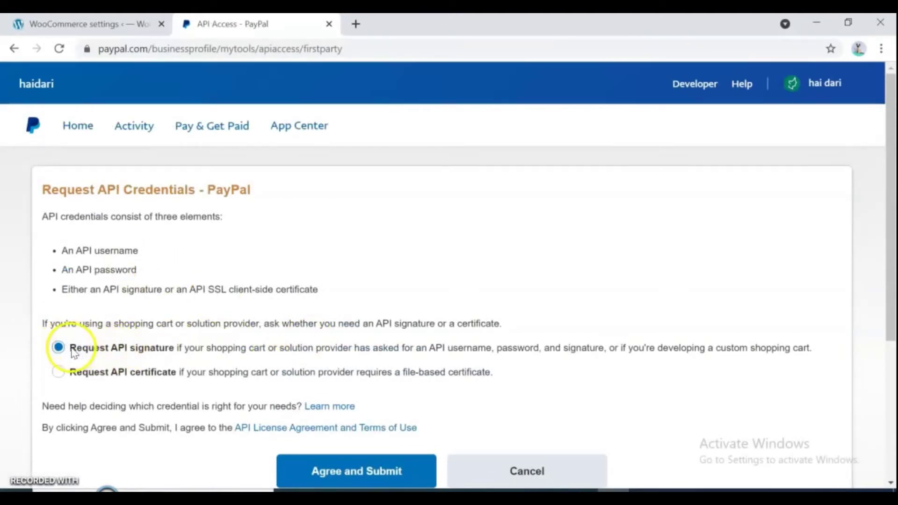
left_click(363, 473)
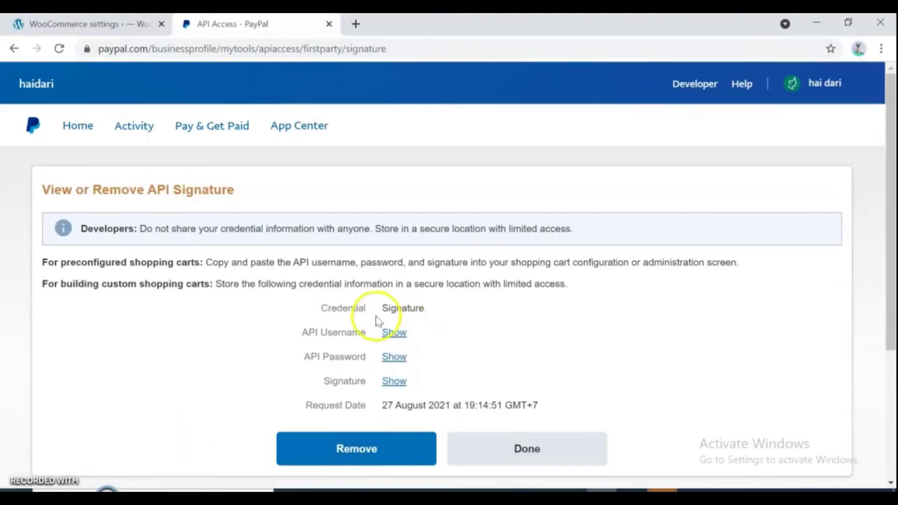
left_click(395, 334)
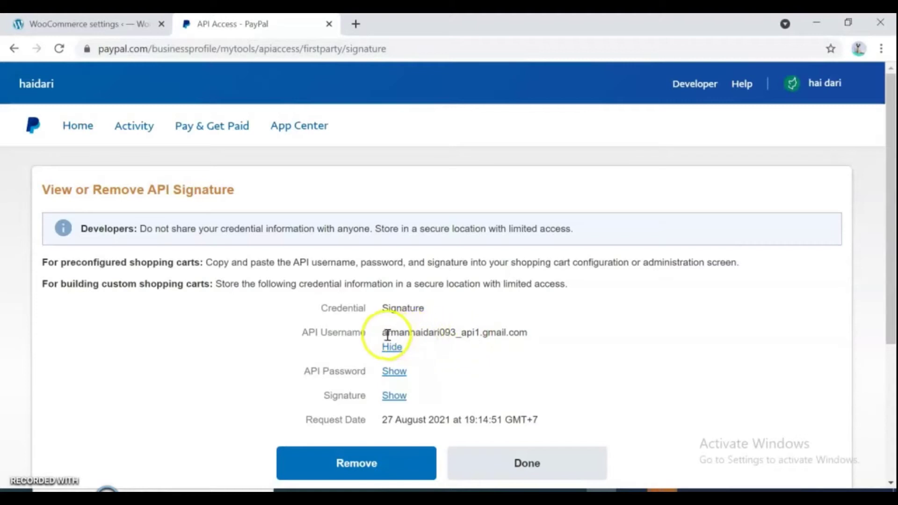
- Replace WooCommerce's Live Merchant Id with the PayPal API username
left_click_drag(381, 333, 533, 333)
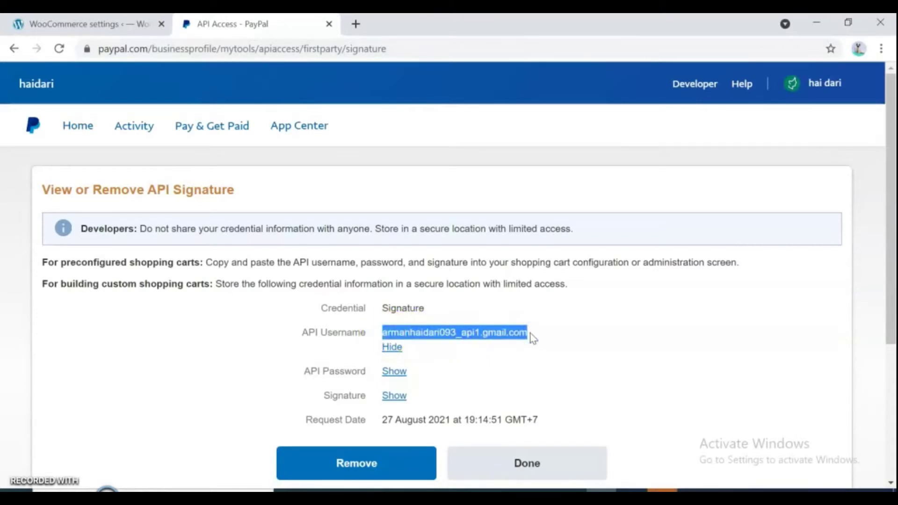
left_click(103, 25)
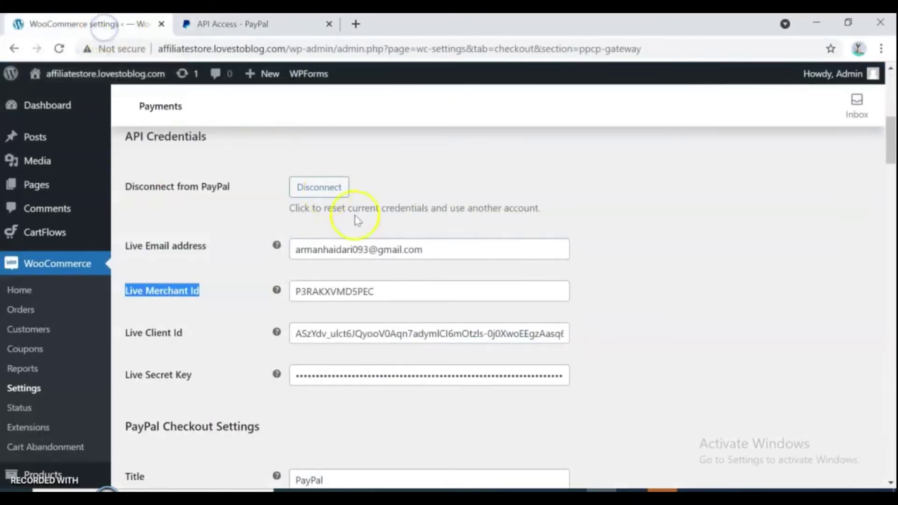
left_click(388, 287)
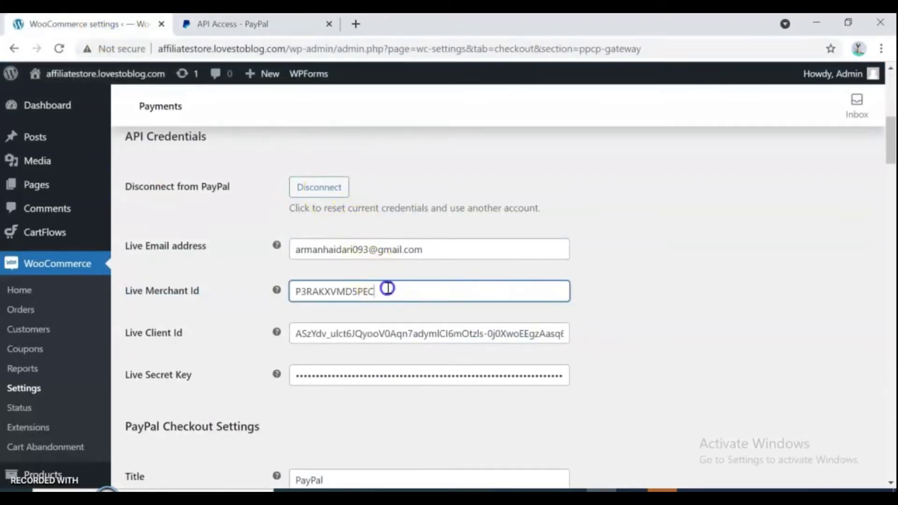
left_click_drag(387, 288, 249, 294)
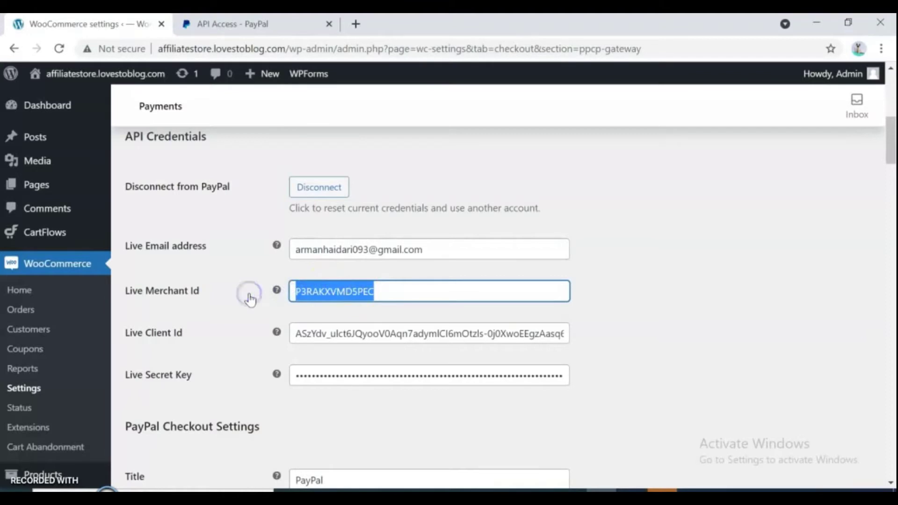
key("BackSpace")
key("ctrl+v")
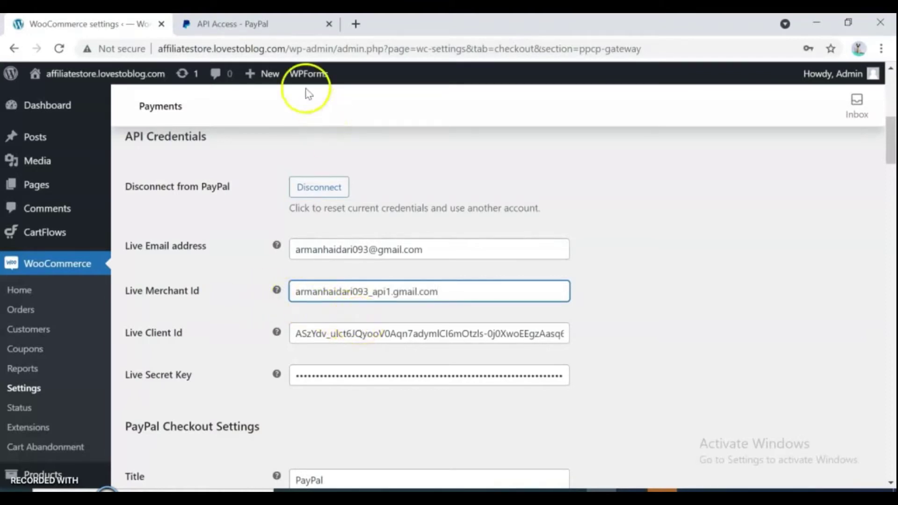
- Replace the Live Client Id with the PayPal API password
left_click(254, 34)
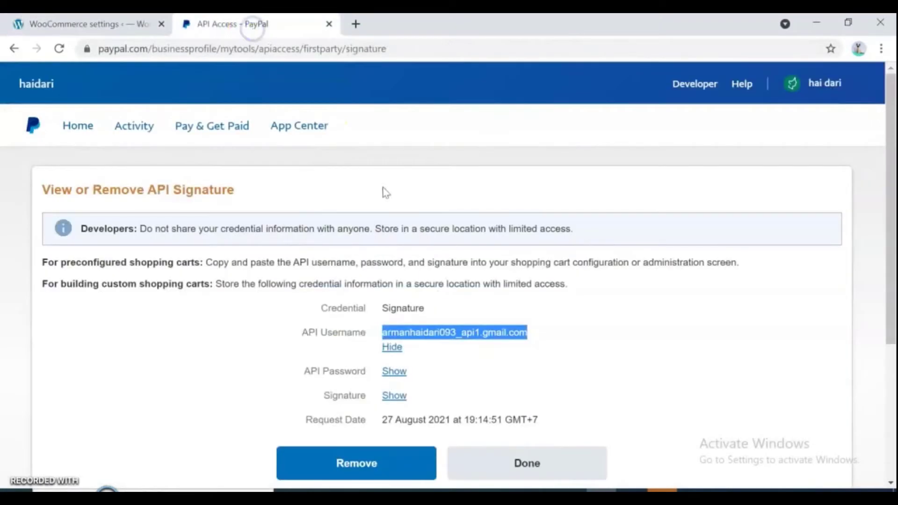
left_click(391, 349)
left_click(395, 360)
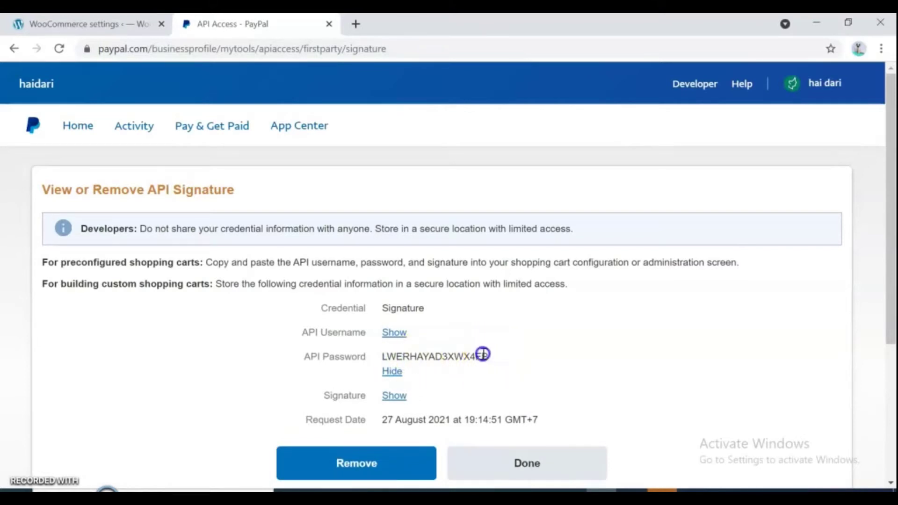
left_click_drag(489, 357, 381, 355)
key("ctrl+c")
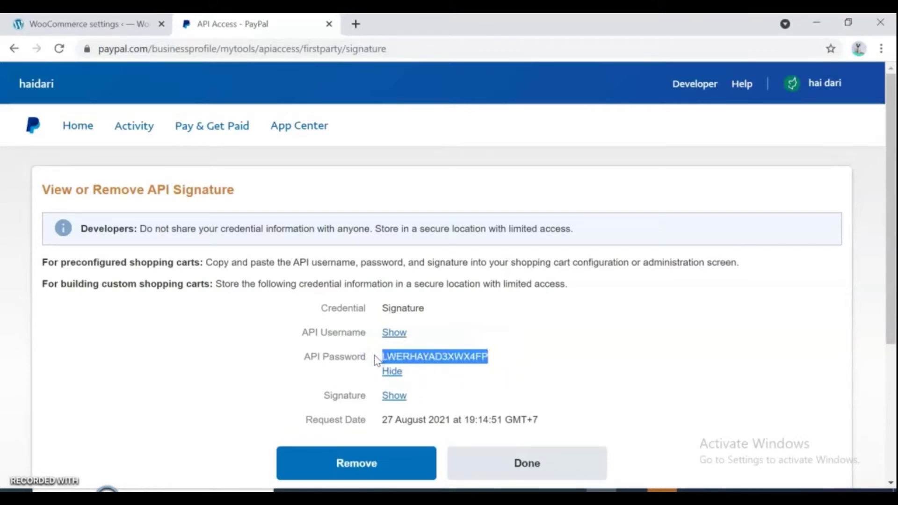
left_click(103, 24)
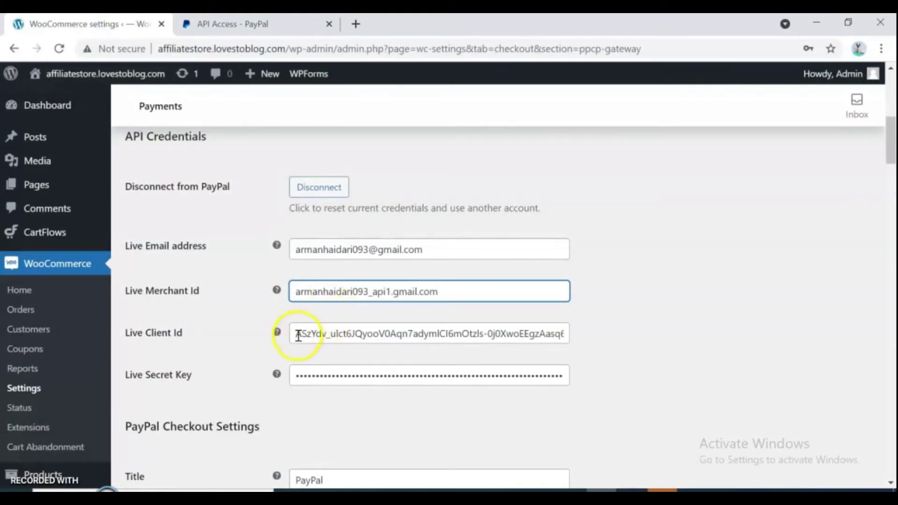
left_click_drag(298, 336, 588, 344)
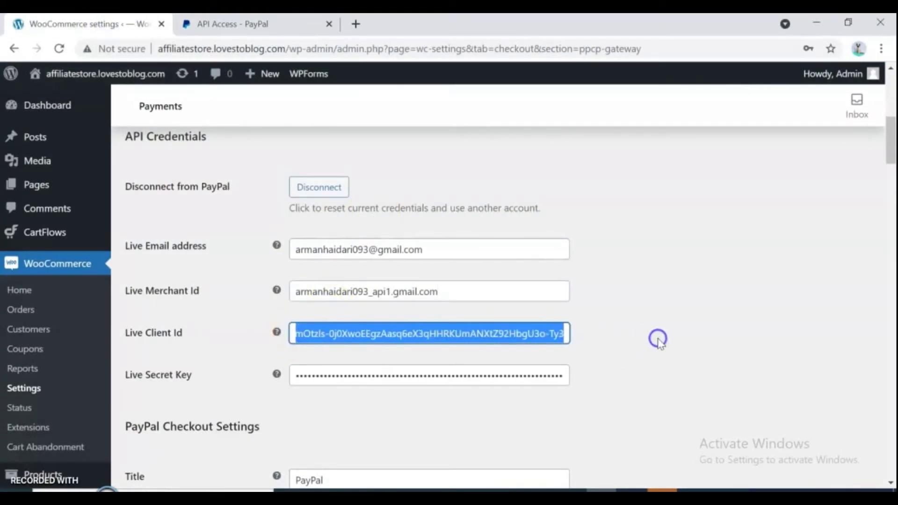
key("BackSpace")
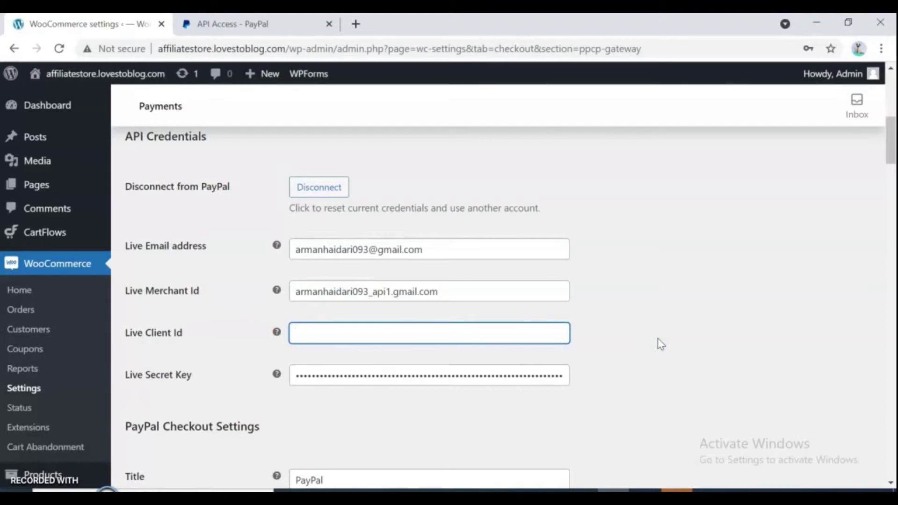
left_click(481, 336)
key("ctrl+v")
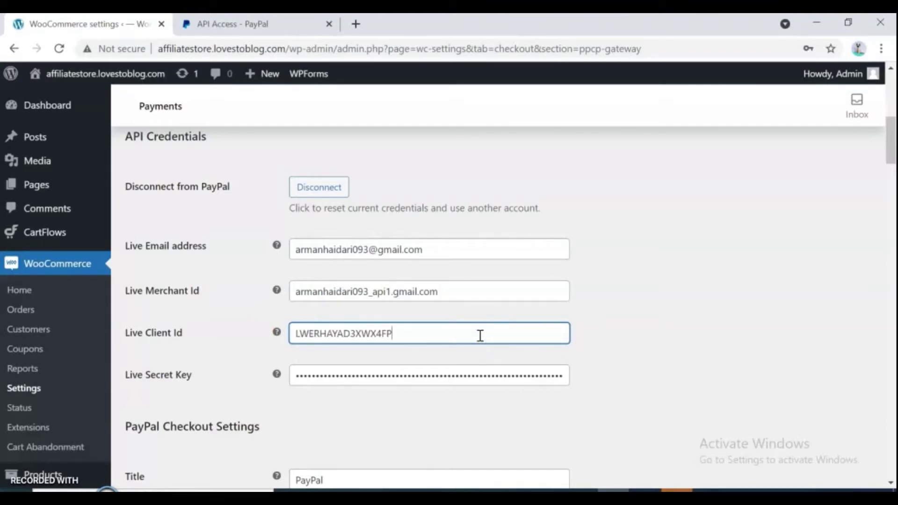
- Replace the Live Secret Key with the PayPal API signature
left_click(229, 24)
left_click(393, 395)
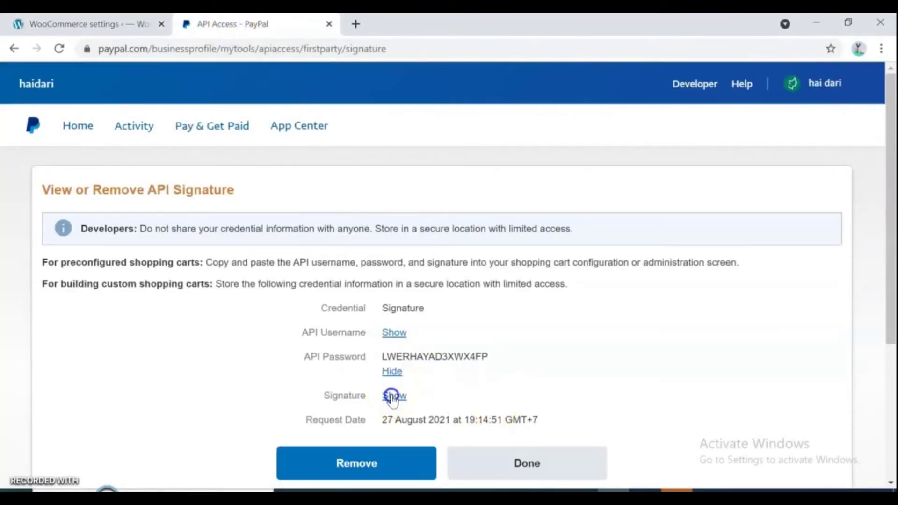
left_click_drag(384, 395, 718, 396)
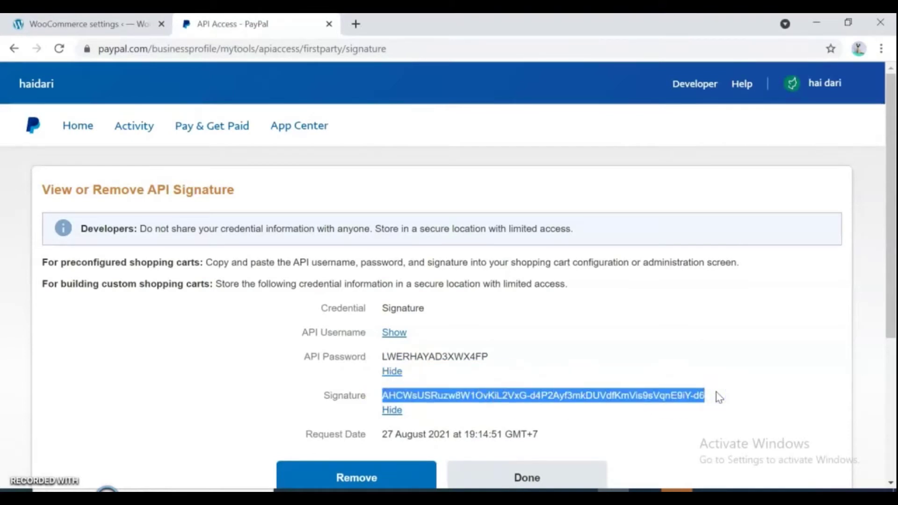
left_click(115, 22)
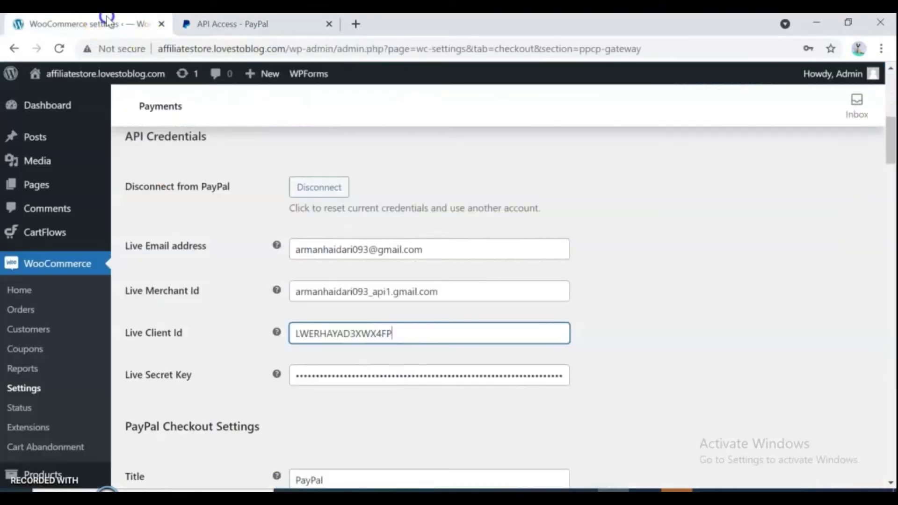
left_click(431, 372)
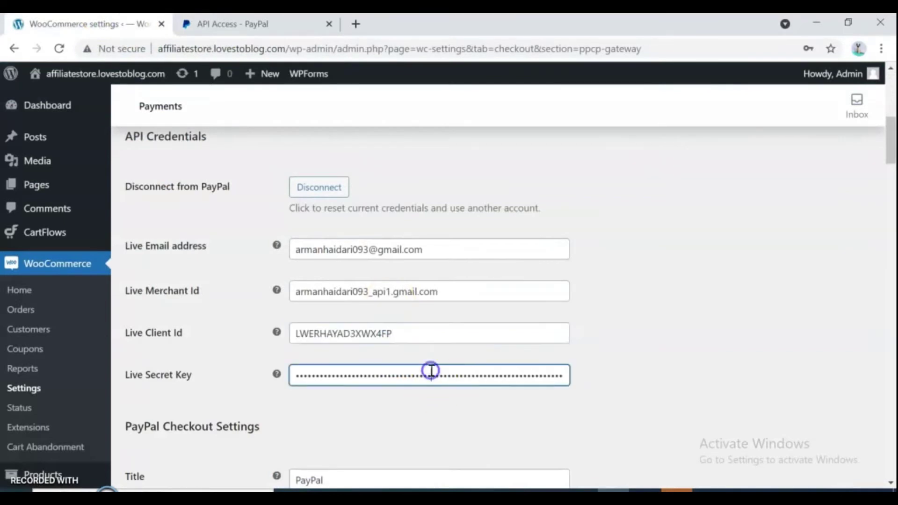
key("ctrl+a")
key("BackSpace")
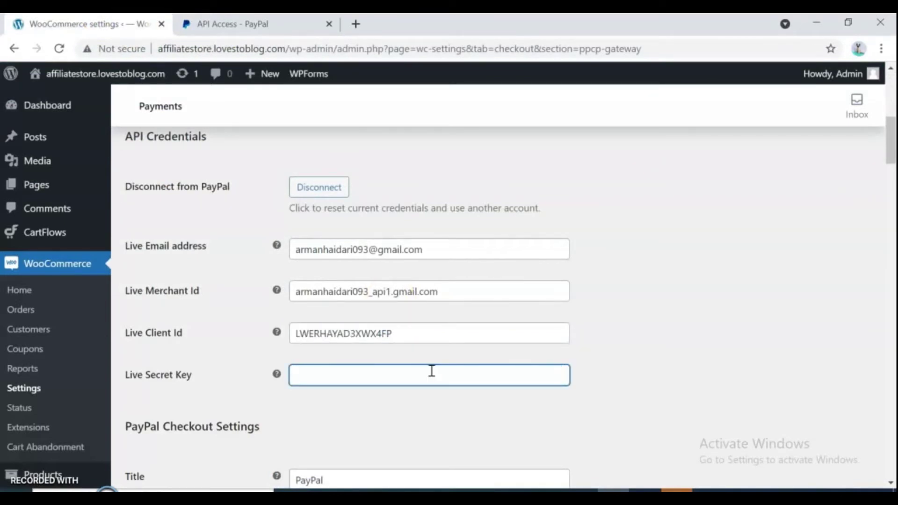
key("ctrl+v")
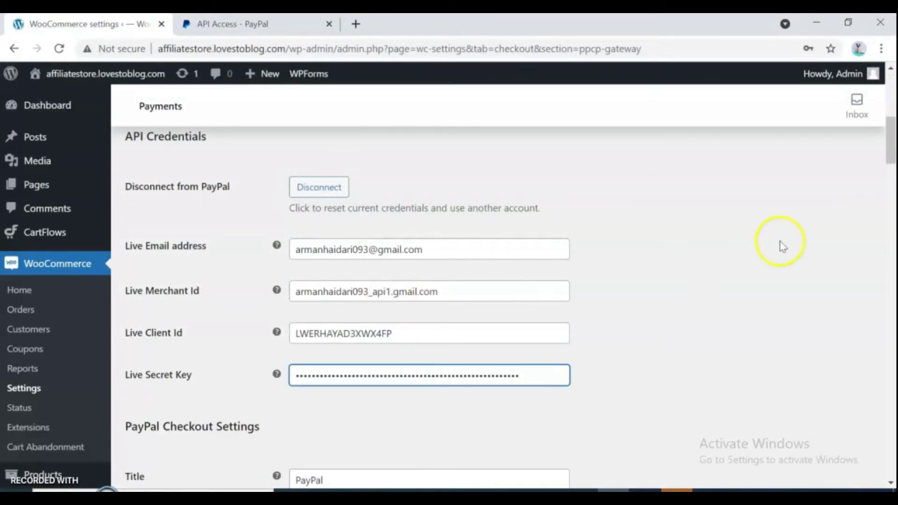
- Save the updated PayPal gateway settings
left_click_drag(892, 149, 892, 468)
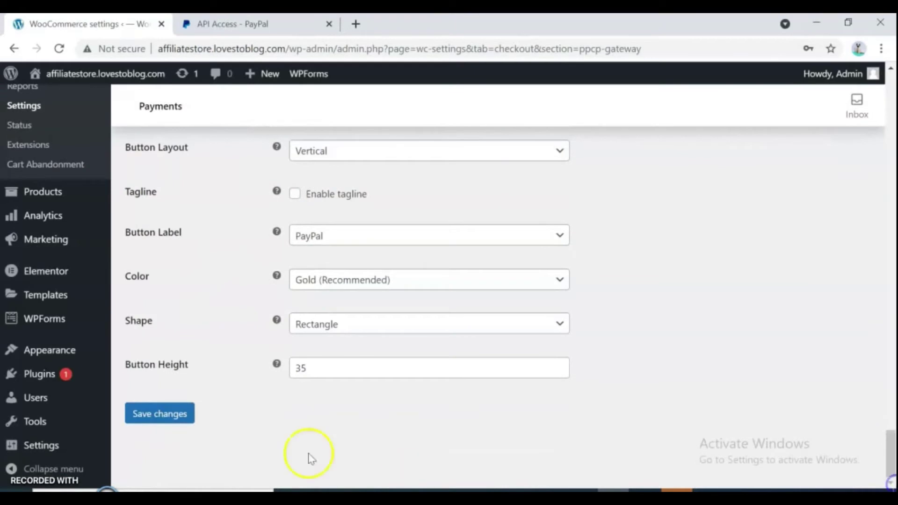
left_click(159, 421)
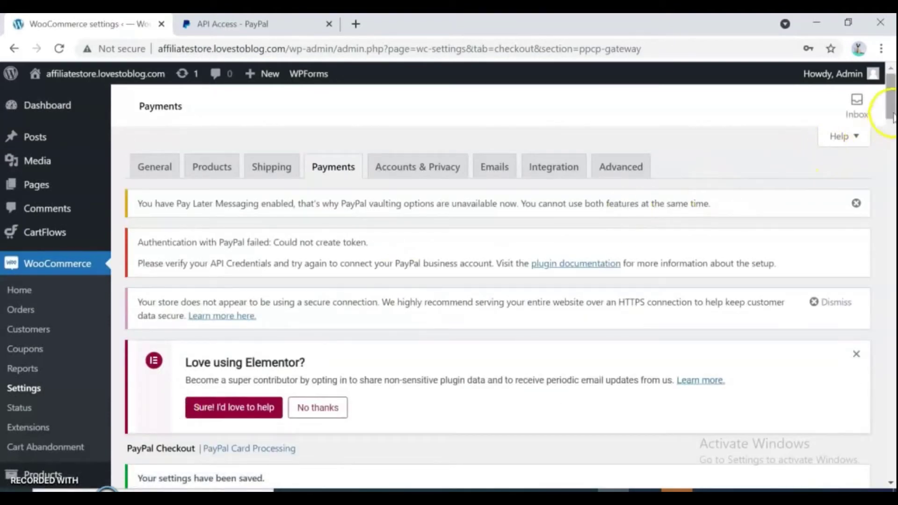
left_click_drag(891, 99, 892, 182)
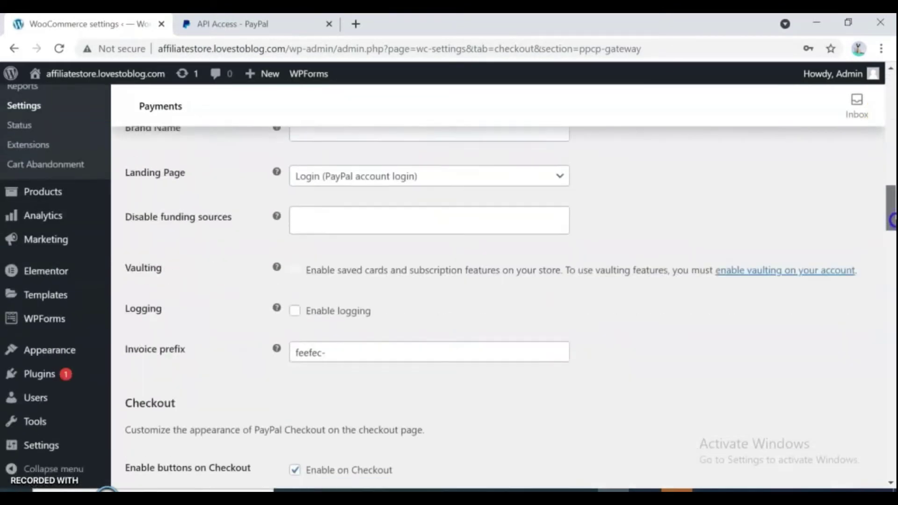
left_click_drag(892, 183, 883, 173)
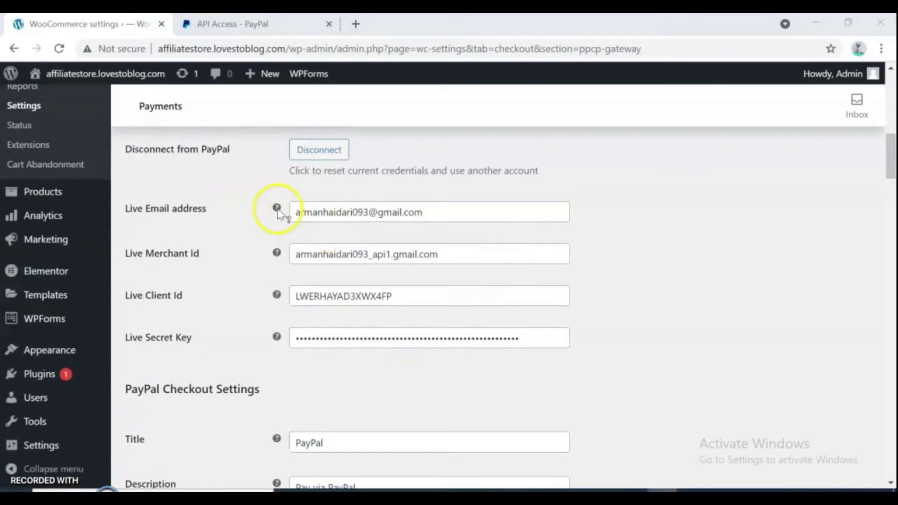
left_click_drag(891, 168, 891, 159)
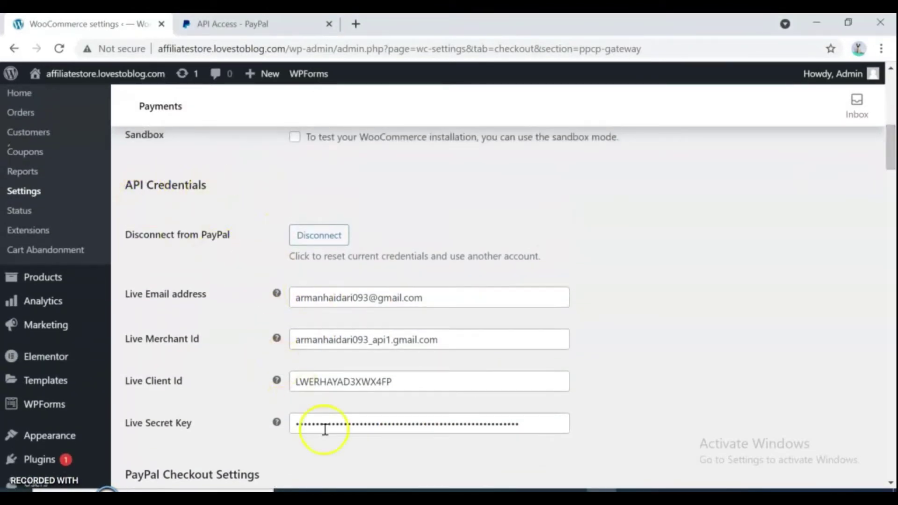
left_click(220, 22)
- Go to Account Settings > Website payments and update Instant payment notifications
left_click(818, 78)
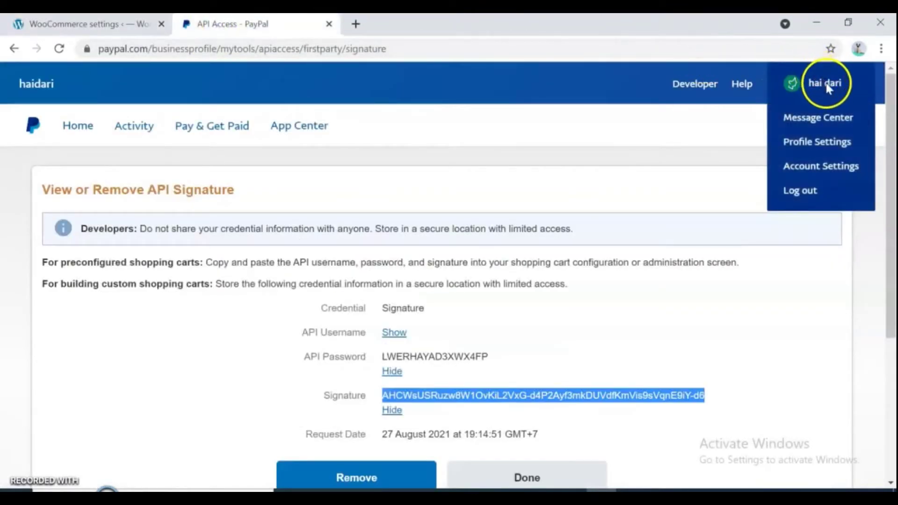
left_click(826, 171)
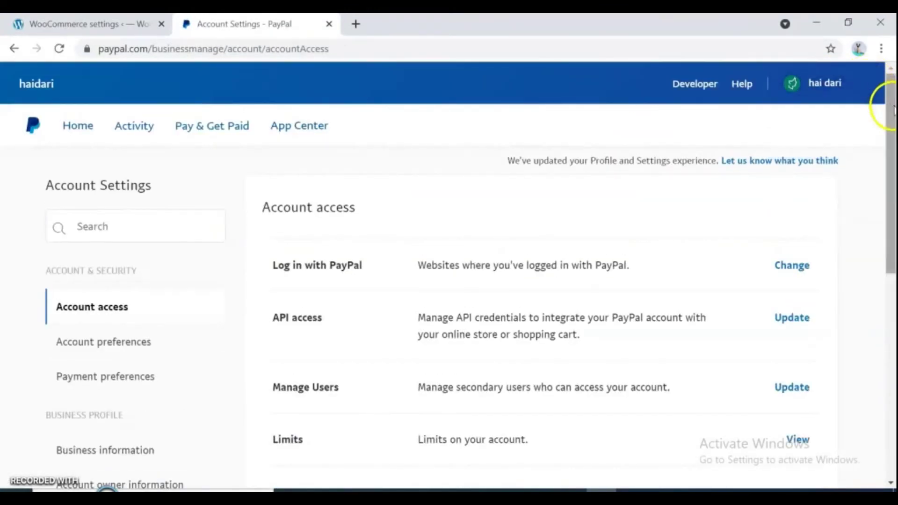
left_click_drag(891, 96, 889, 297)
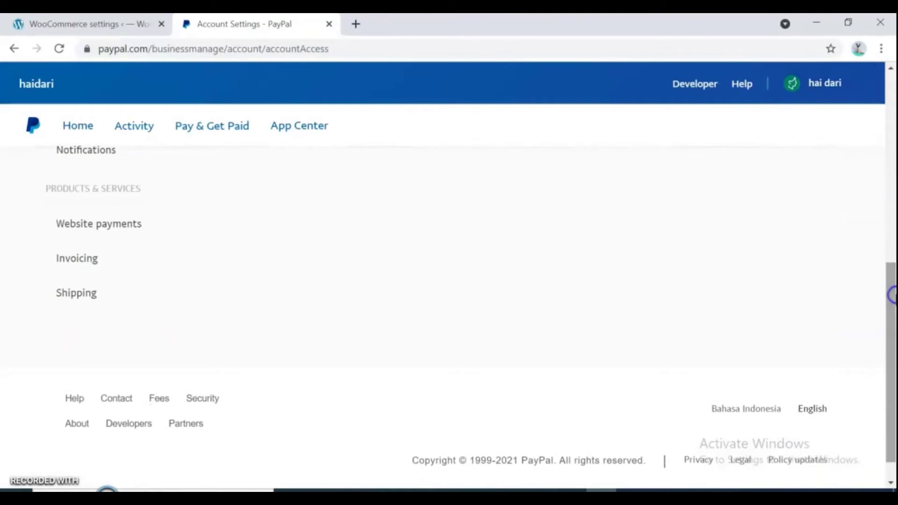
left_click(111, 225)
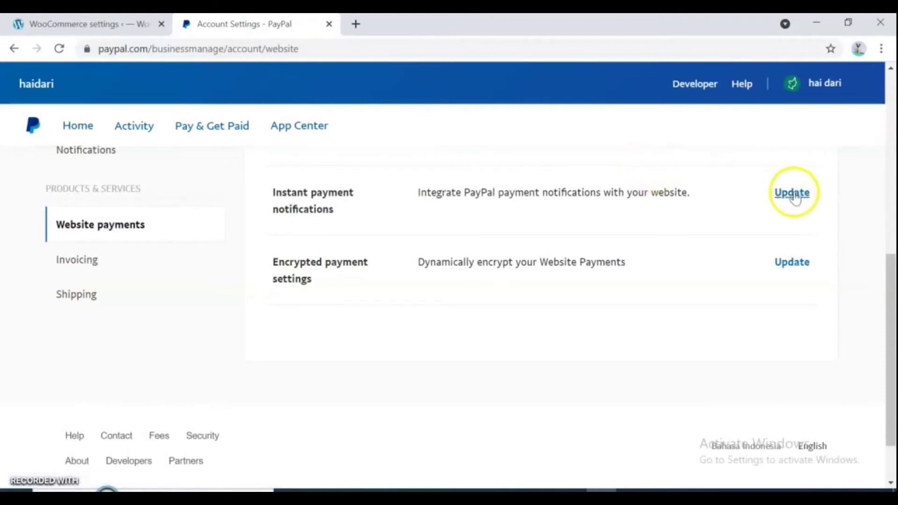
left_click_drag(888, 281, 888, 260)
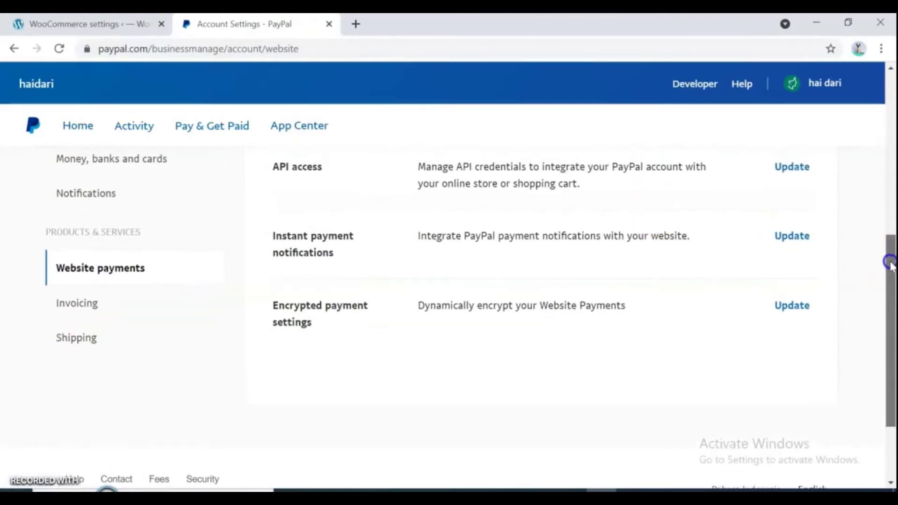
left_click(790, 239)
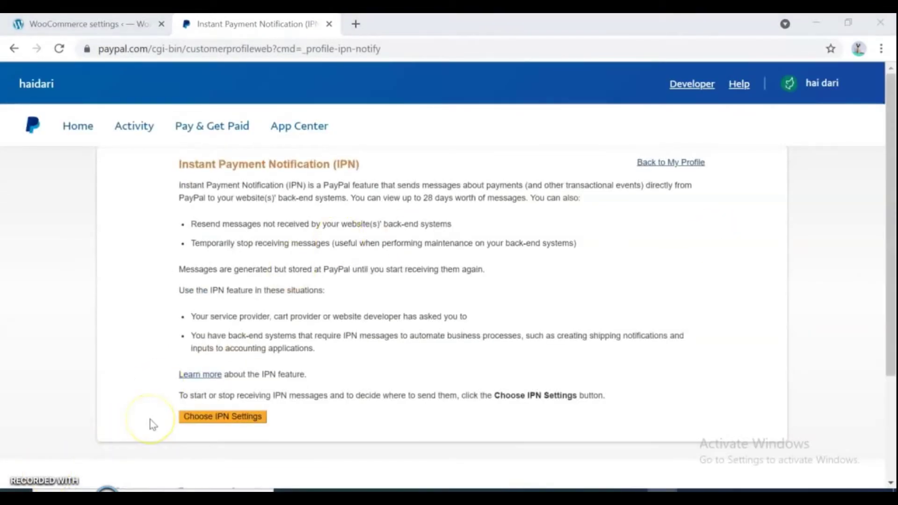
- Paste the WooCommerce gateway URL from Notepad into the IPN Notification URL
left_click(228, 425)
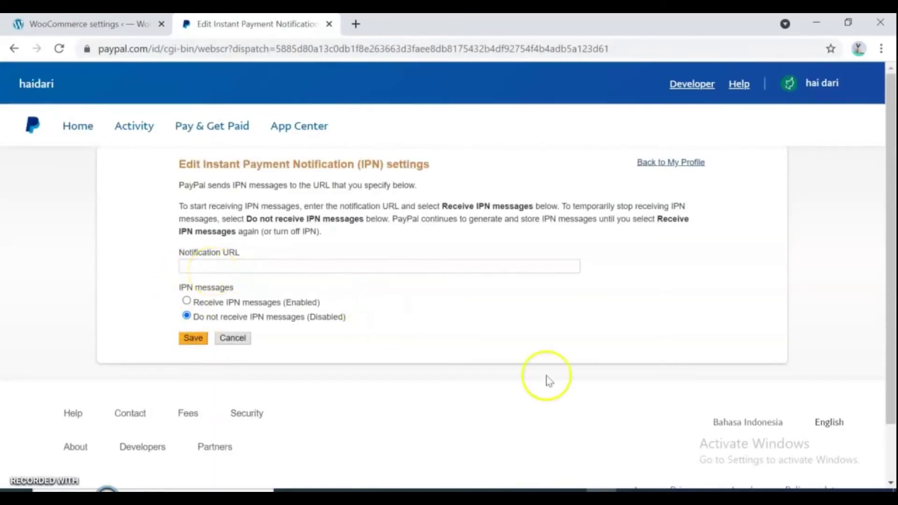
left_click(687, 489)
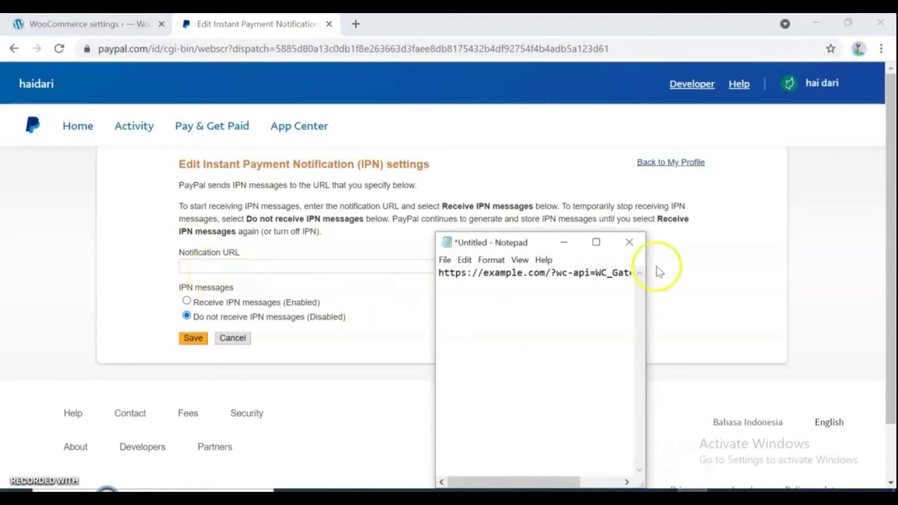
left_click_drag(646, 267, 744, 257)
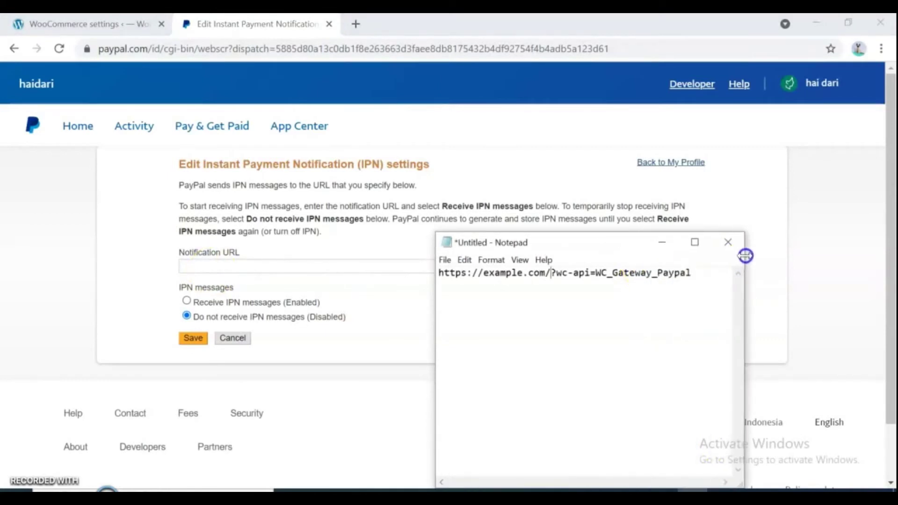
key("ctrl+a")
key("ctrl+c")
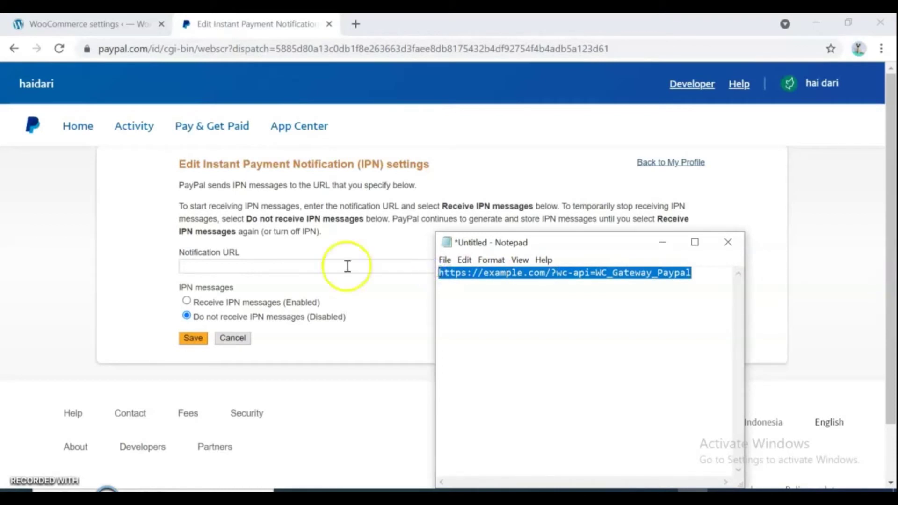
left_click(260, 266)
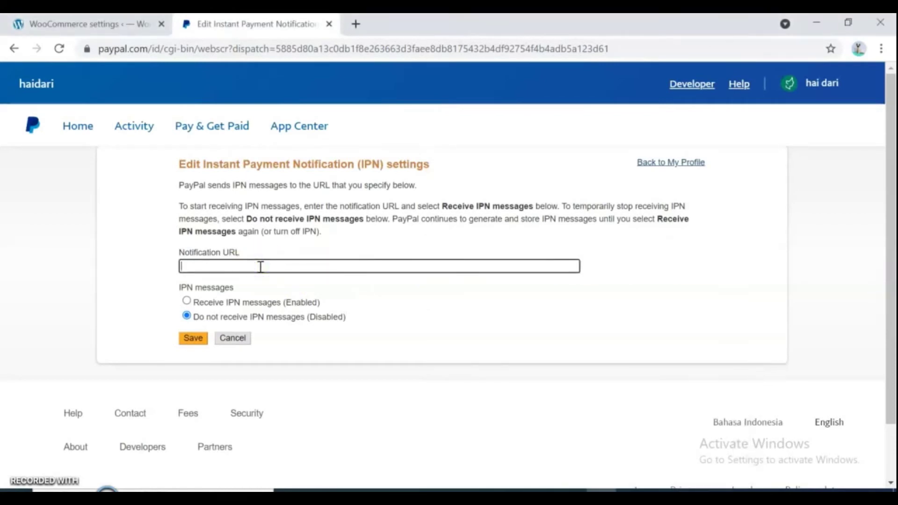
key("ctrl+v")
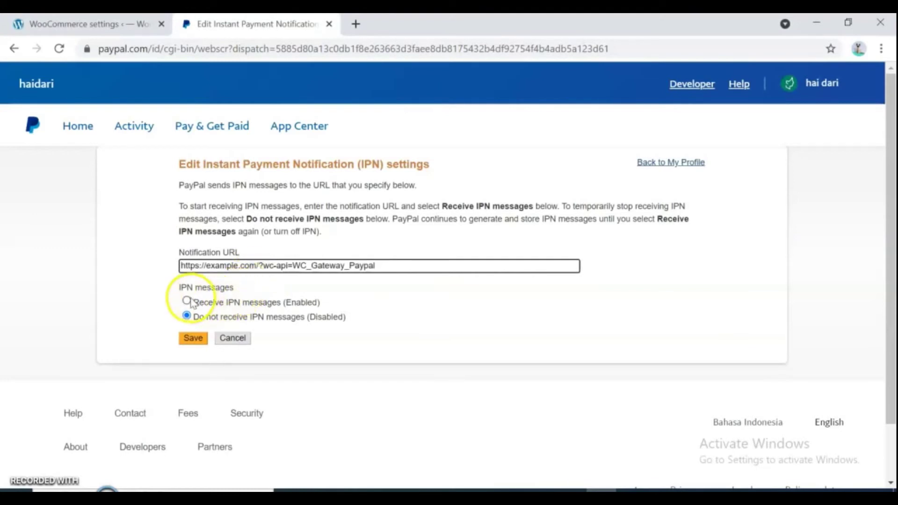
- Enable Receive IPN messages and remove example.com from the notification URL
left_click(188, 302)
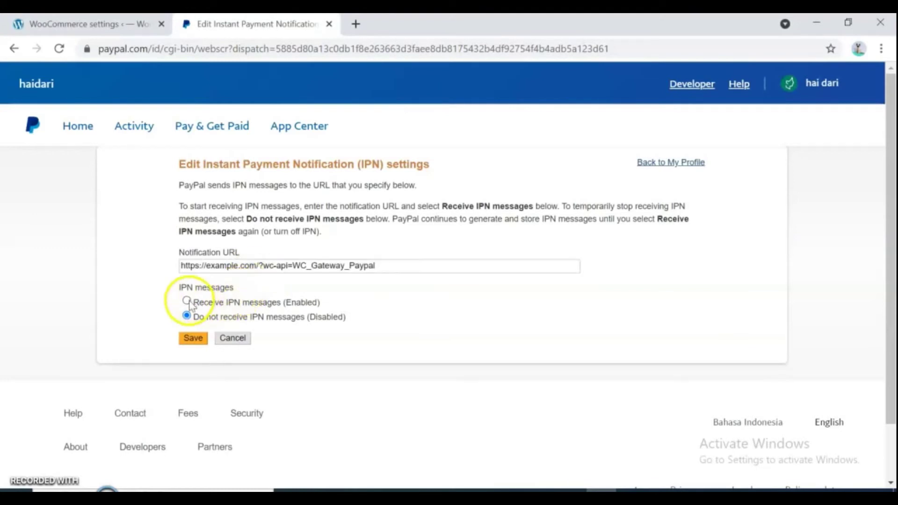
left_click(256, 265)
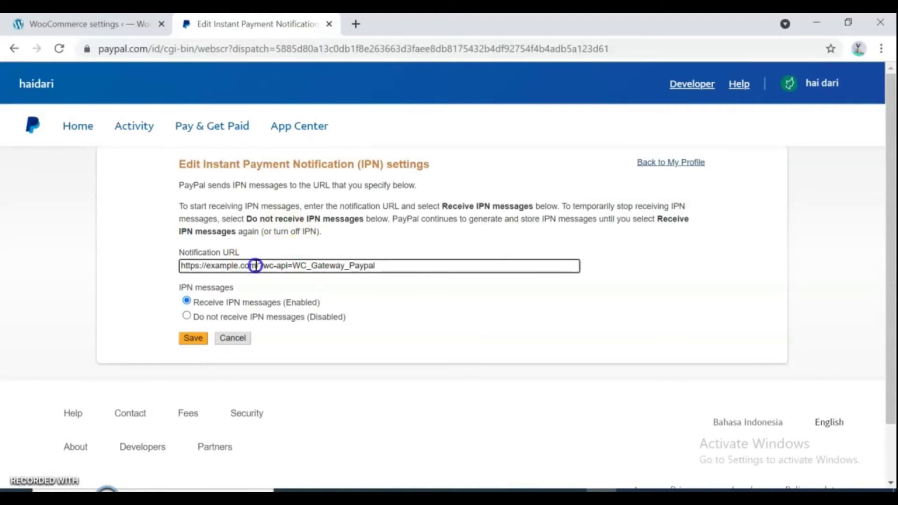
left_click_drag(256, 266, 187, 272)
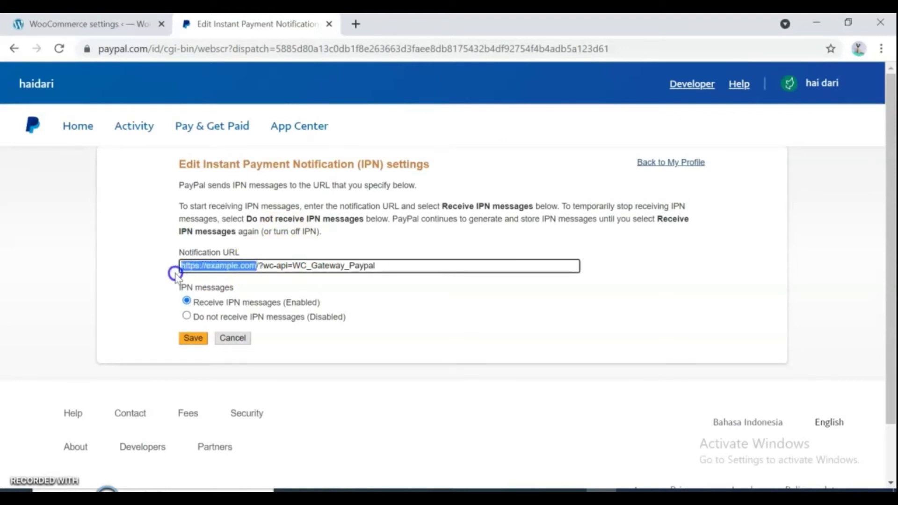
key("BackSpace")
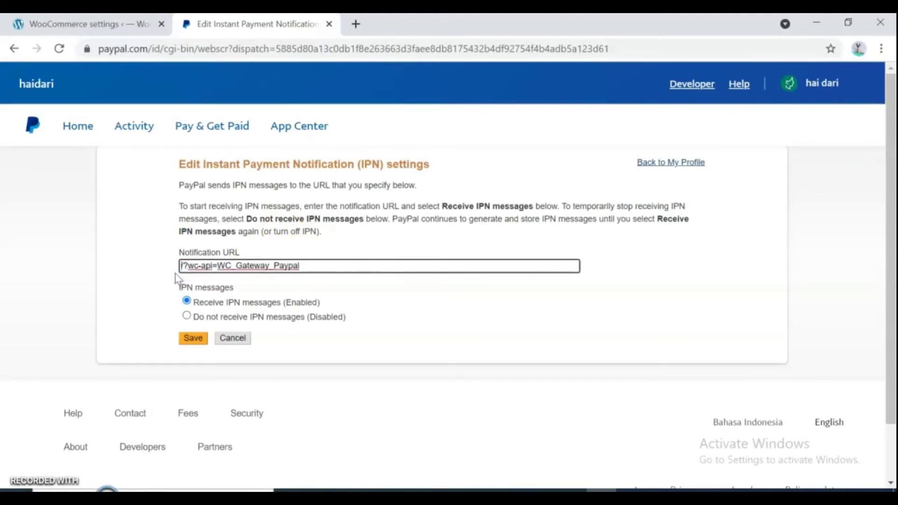
left_click(70, 21)
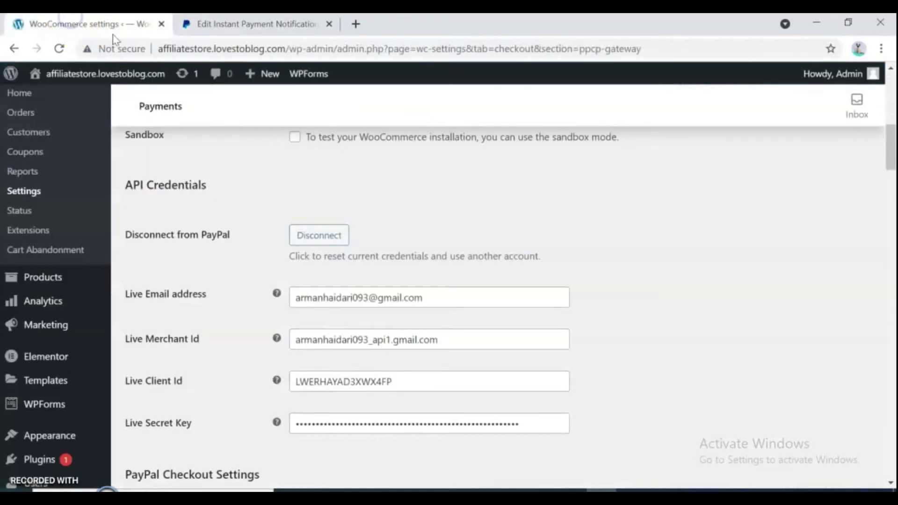
mouse_move(105, 74)
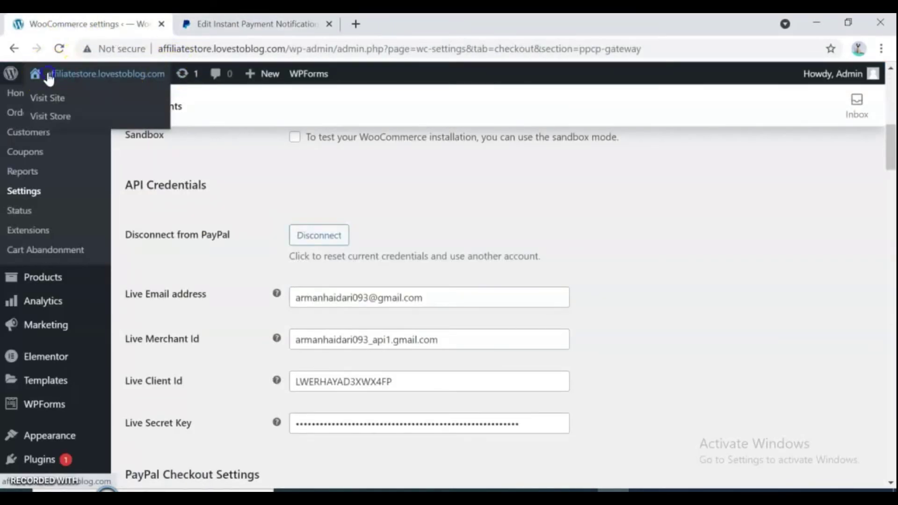
- Prefix the notification URL with the store's site address and save the IPN settings
right_click(92, 76)
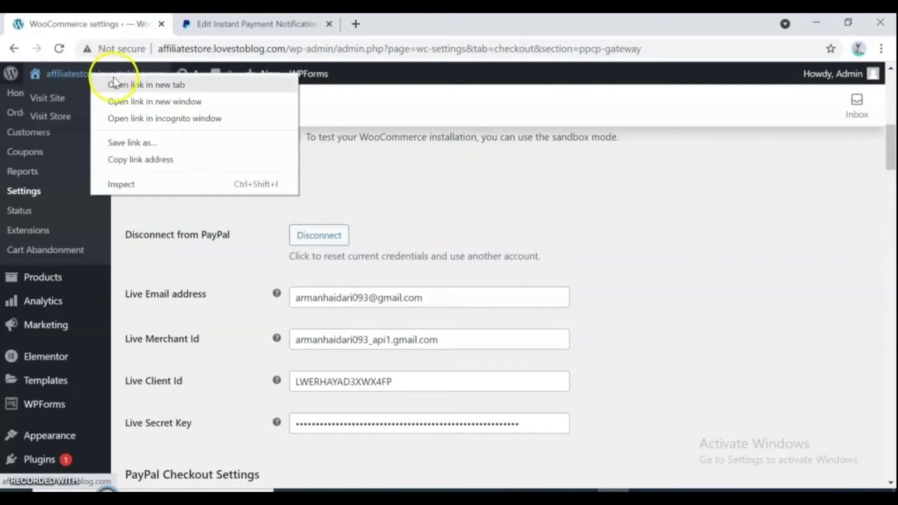
left_click(131, 160)
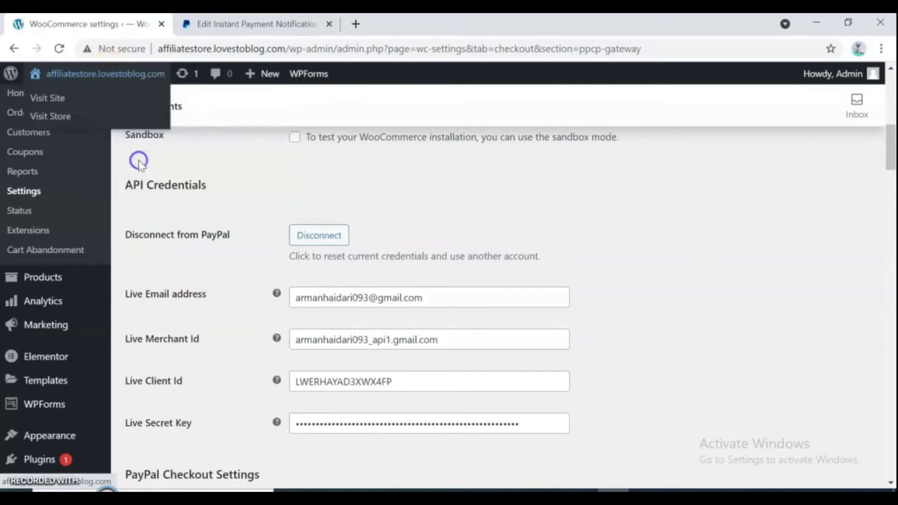
left_click(248, 24)
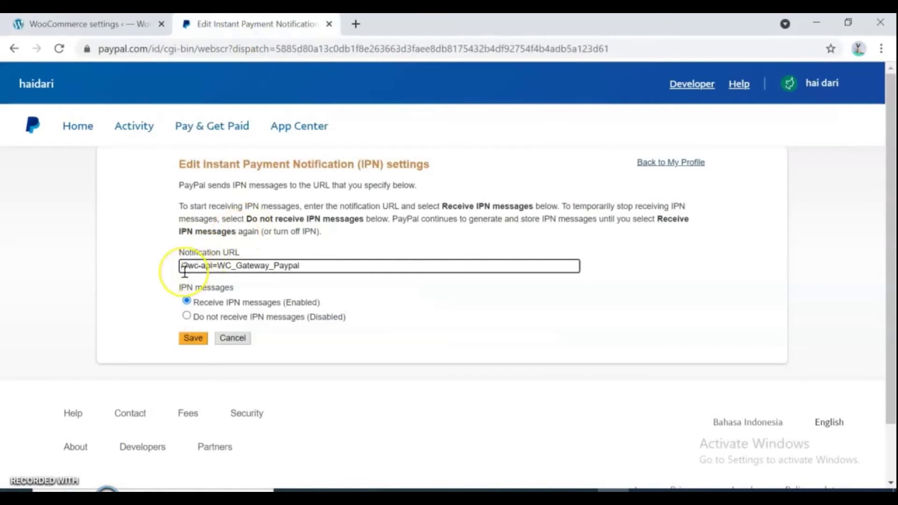
type("http://affiliatestore.lovestoblog.com/")
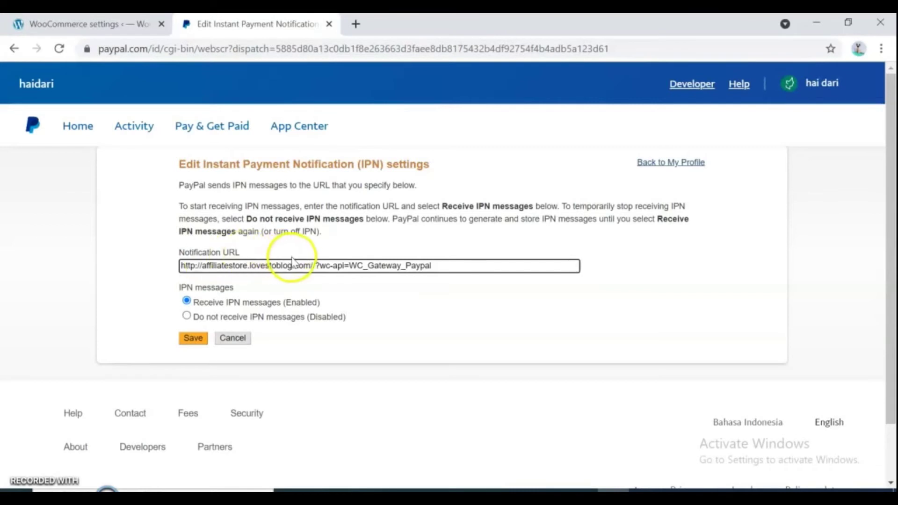
left_click(193, 339)
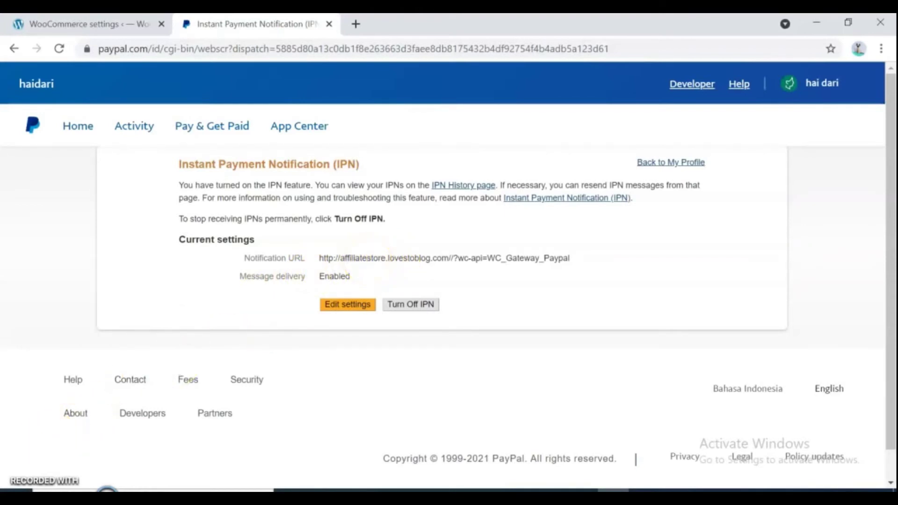
- Go through Account Settings > Website payments to PayPal's Website preferences page
left_click(818, 82)
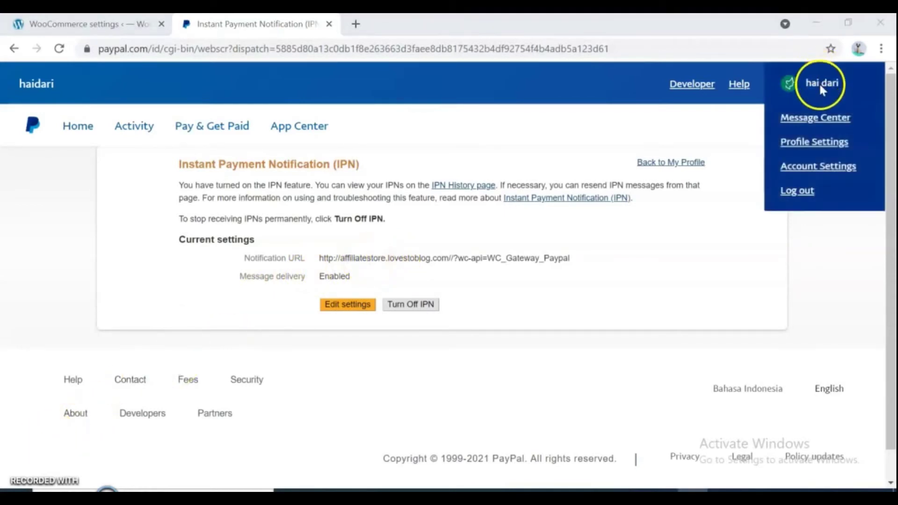
left_click(831, 169)
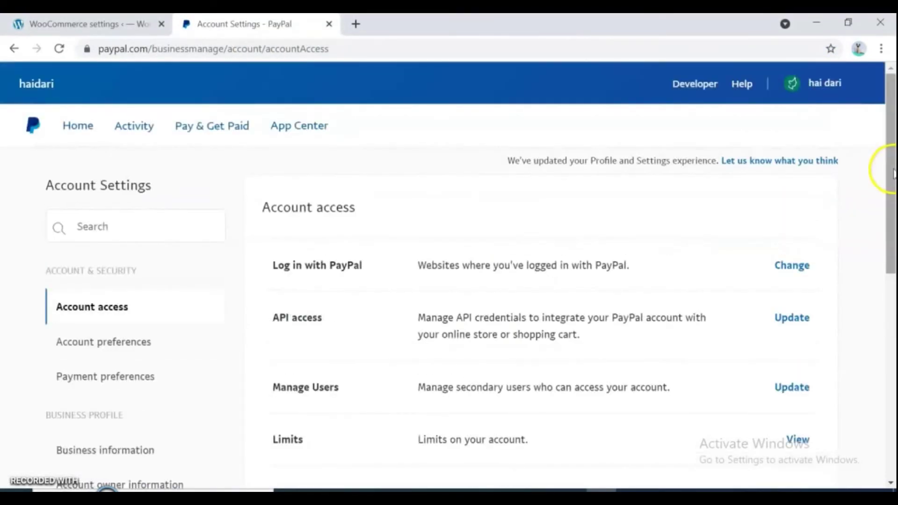
mouse_move(892, 170)
left_mouse_down()
mouse_move(893, 385)
mouse_move(875, 347)
left_mouse_up()
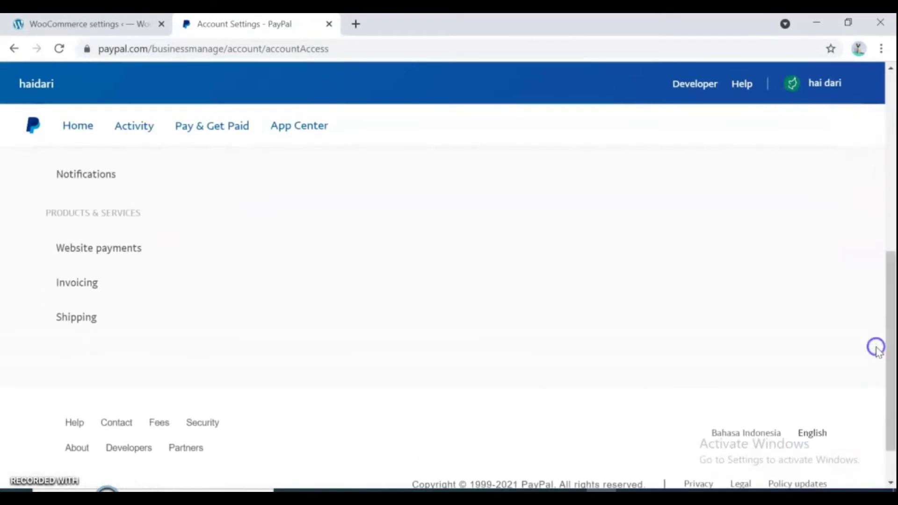
left_click(148, 255)
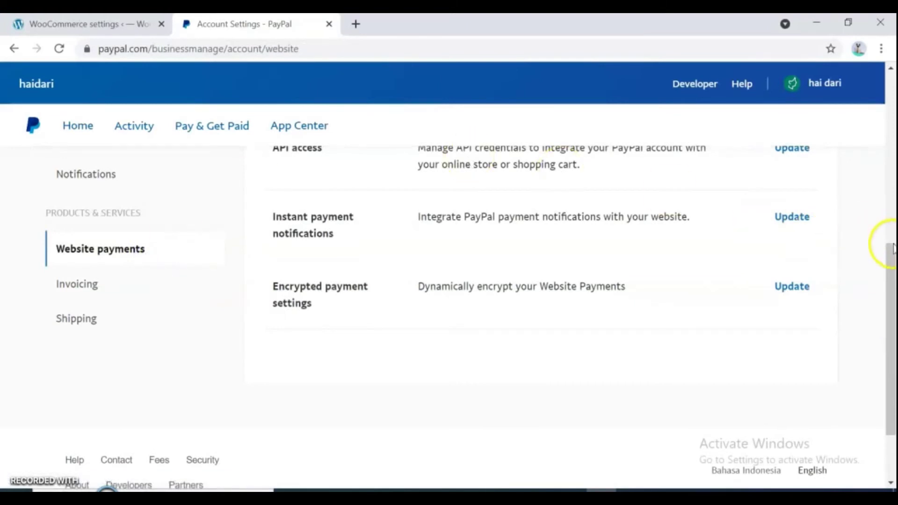
left_click_drag(891, 251, 881, 169)
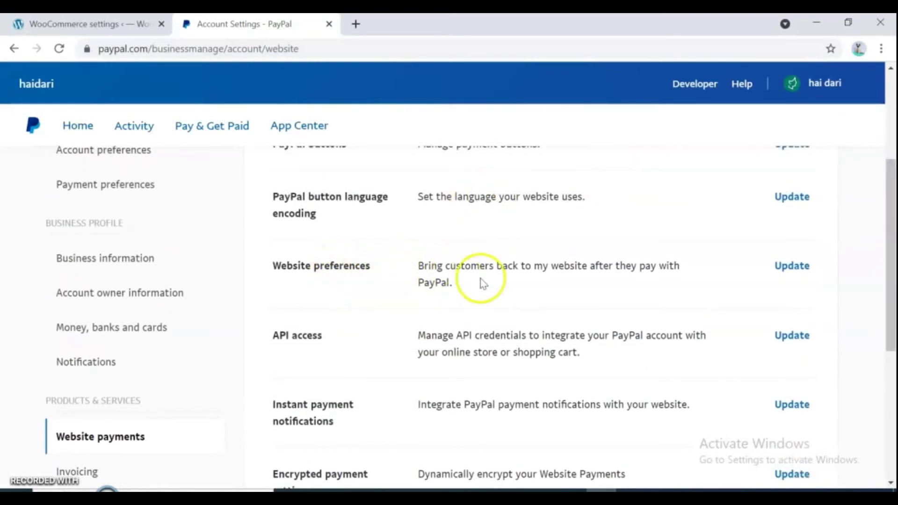
left_click(787, 271)
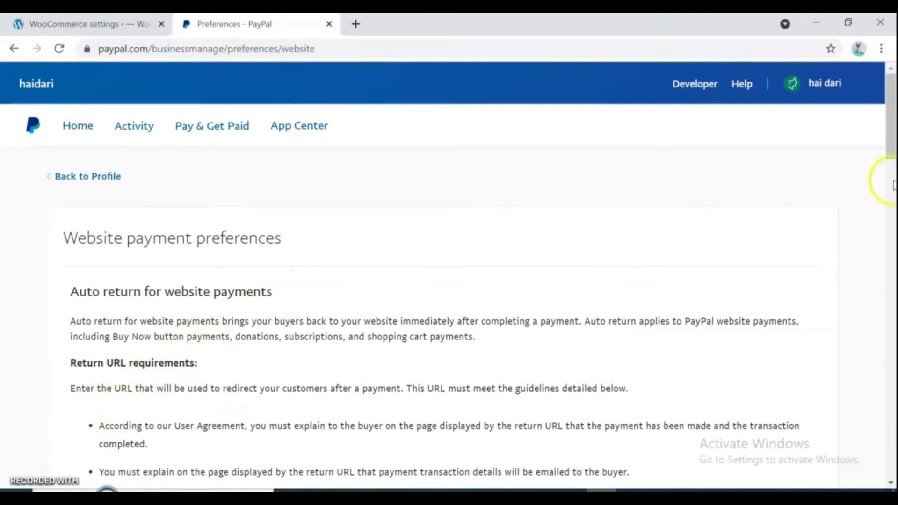
- Turn auto return on and paste the example order-received Return URL, removing its placeholder domain
left_click_drag(887, 123, 884, 174)
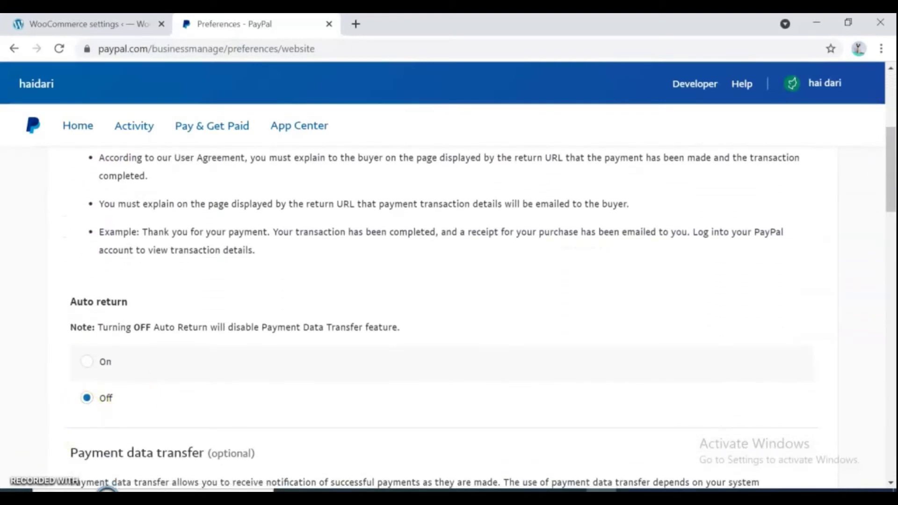
left_click(87, 363)
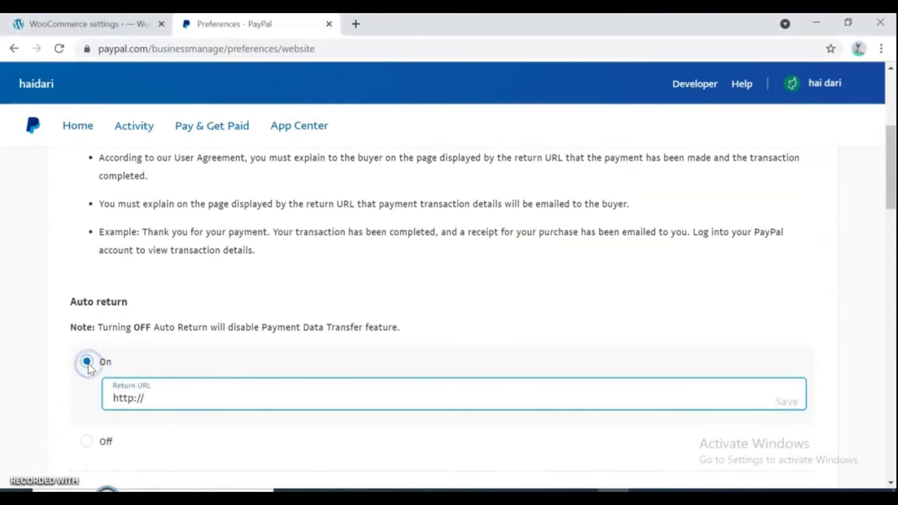
left_click(183, 395)
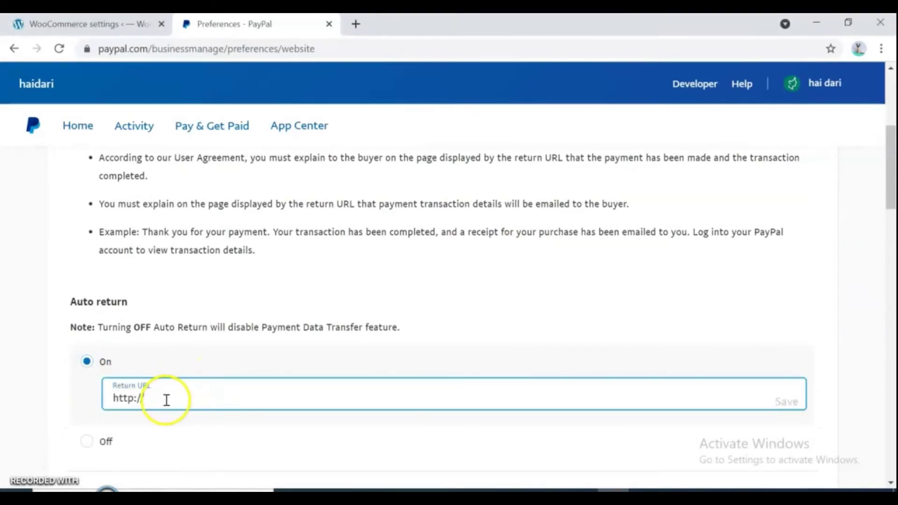
left_click(681, 487)
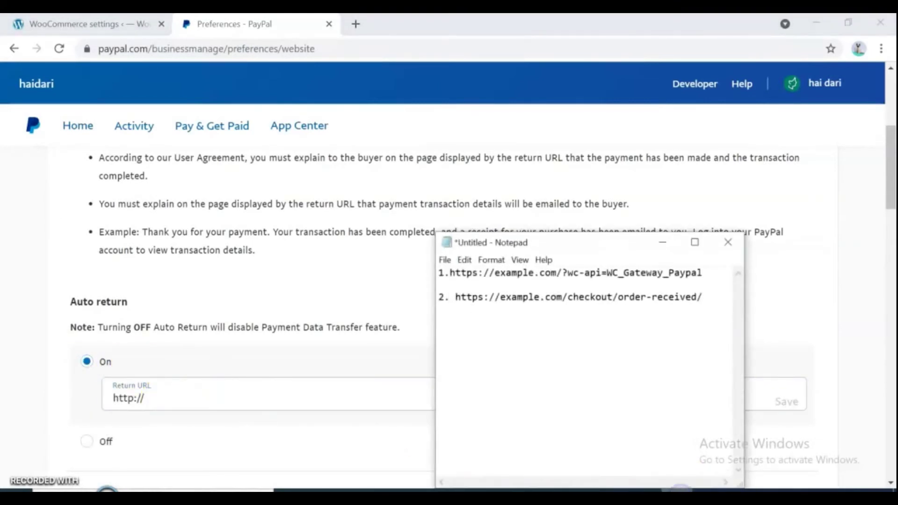
left_click_drag(703, 298, 487, 295)
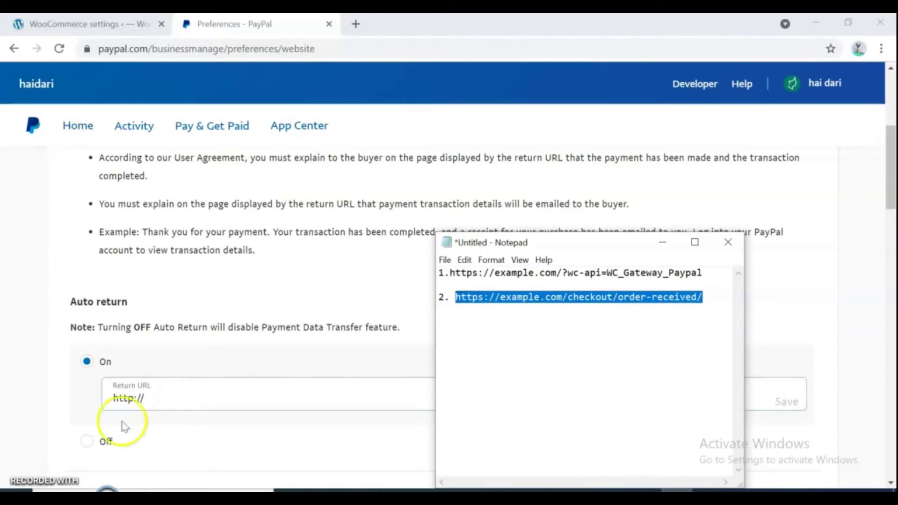
left_click(169, 396)
type("https://example.com/checkout/order-received/")
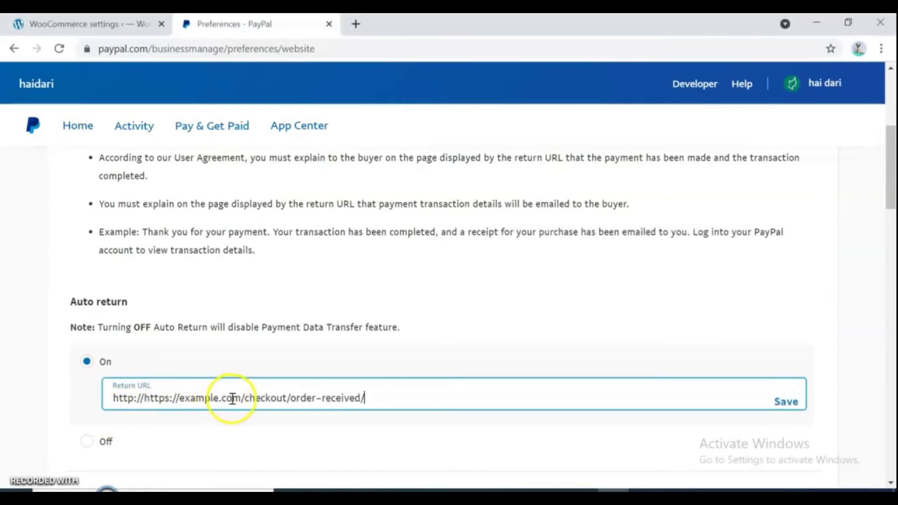
left_click_drag(241, 398, 113, 404)
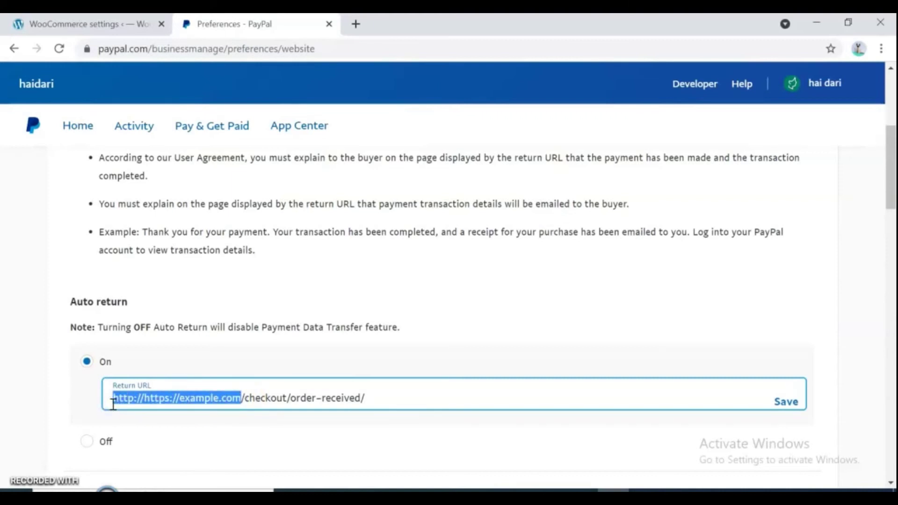
key("BackSpace")
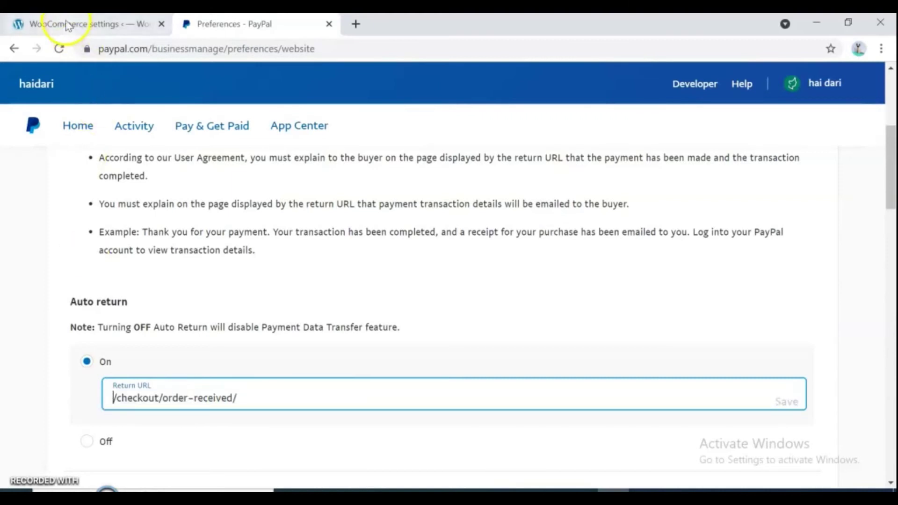
left_click(66, 24)
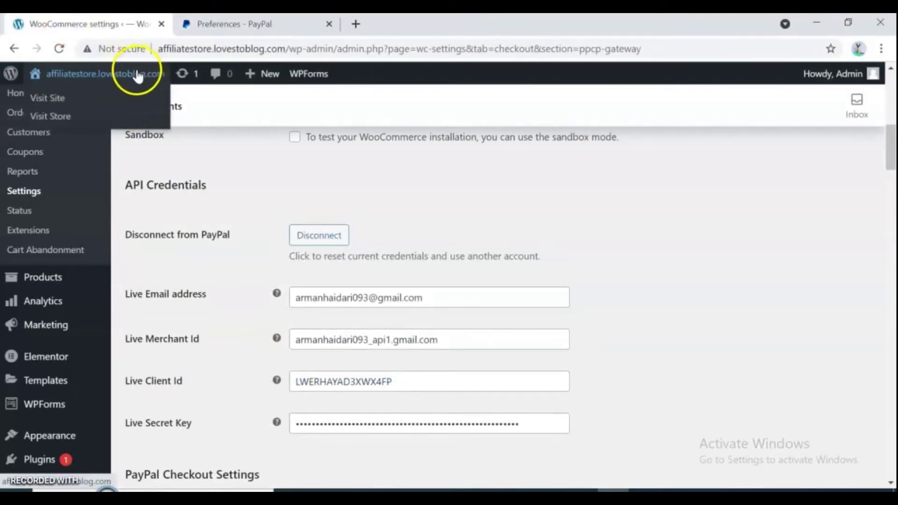
right_click(121, 72)
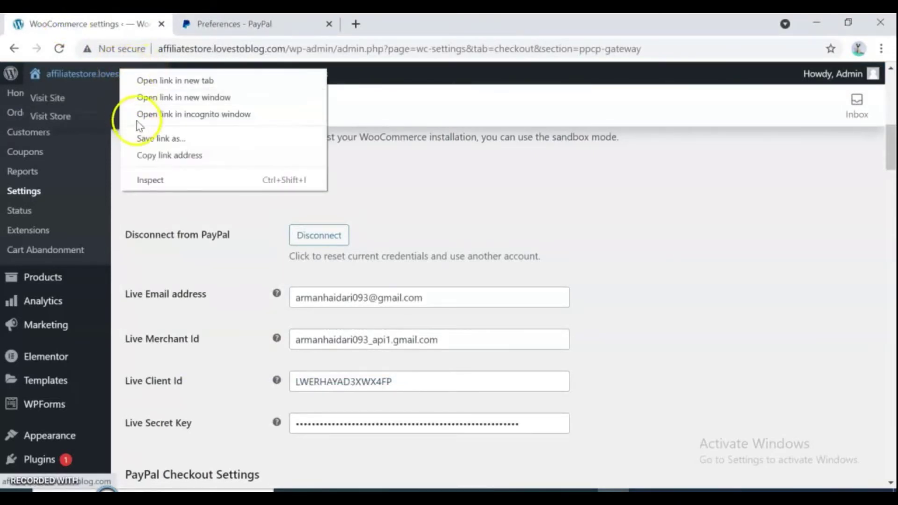
left_click(154, 155)
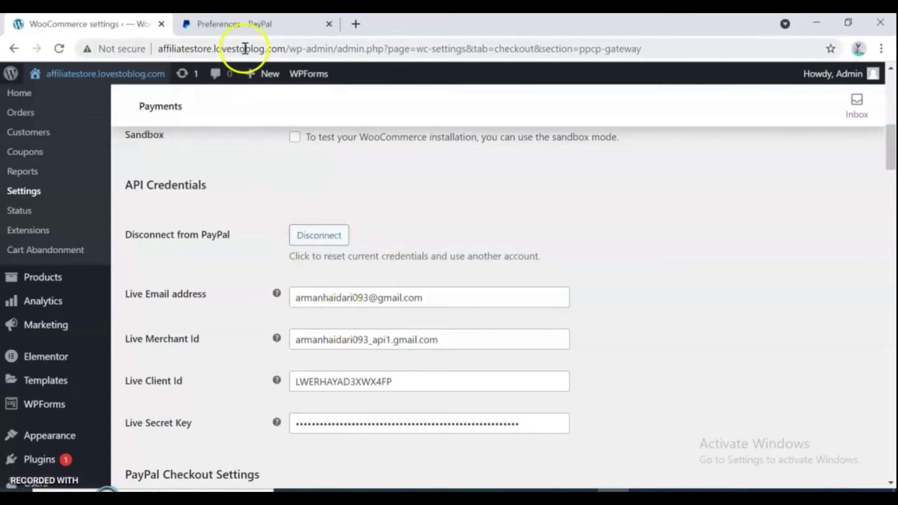
left_click(232, 22)
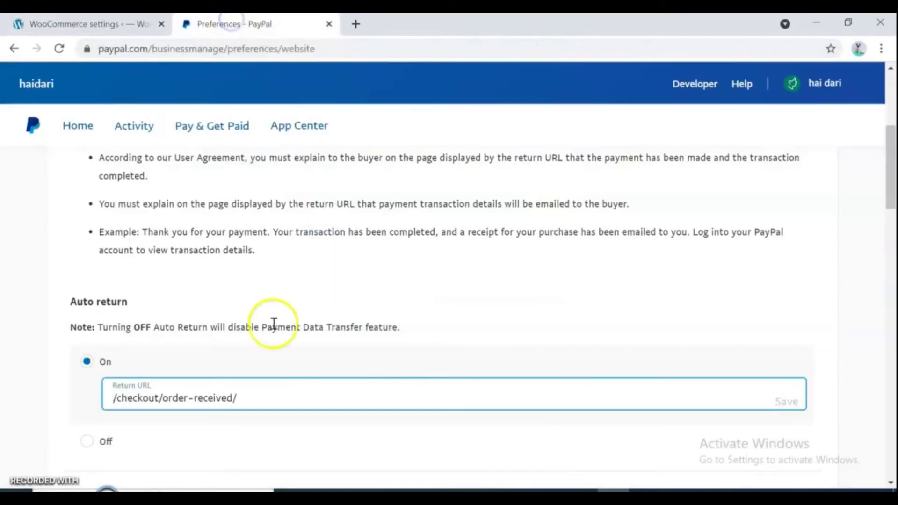
key("ctrl+v")
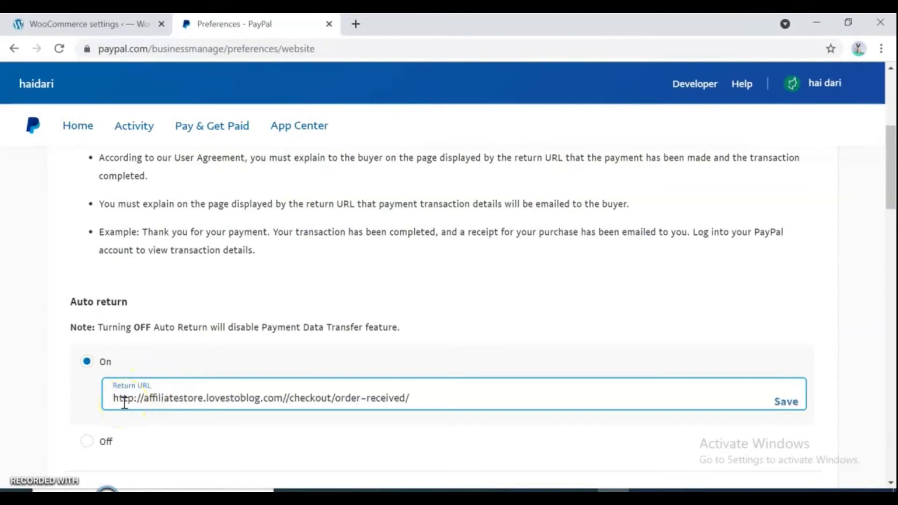
key("BackSpace")
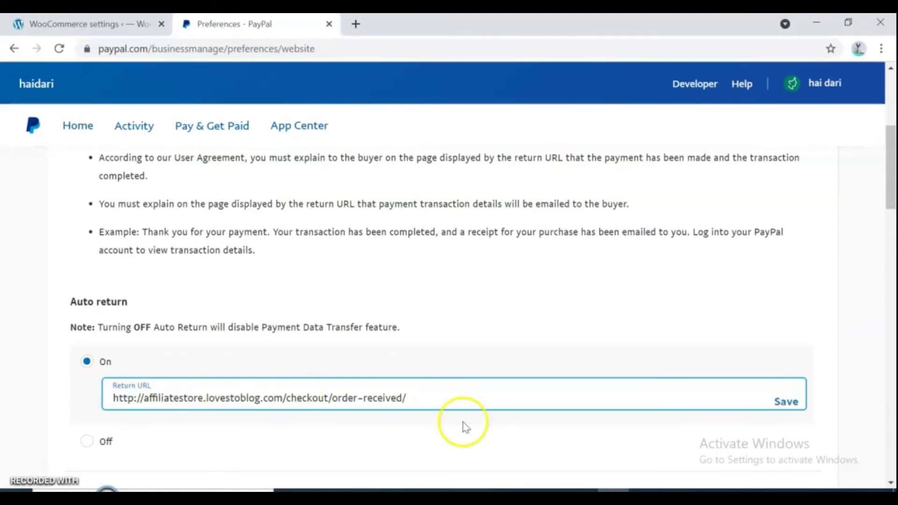
- Save the PayPal auto return settings with the completed return URL
left_click_drag(890, 199, 891, 229)
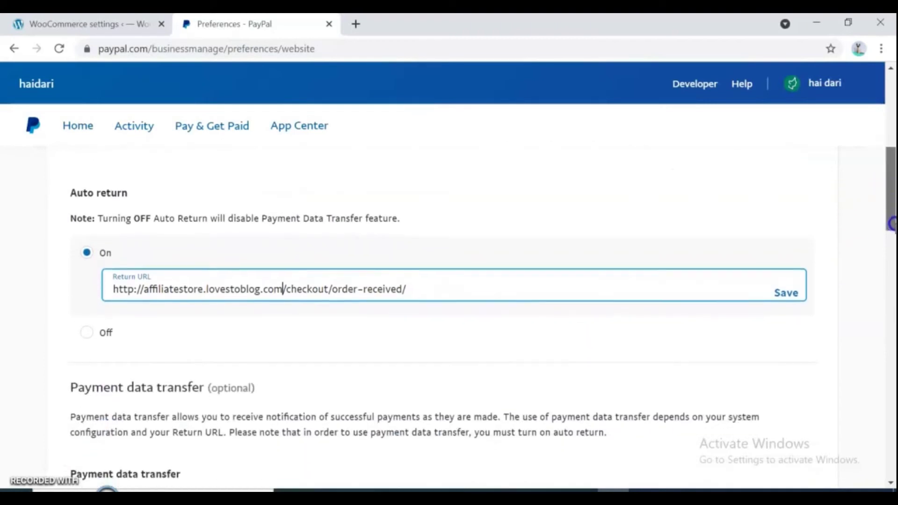
scroll(177, 296, "down", 1)
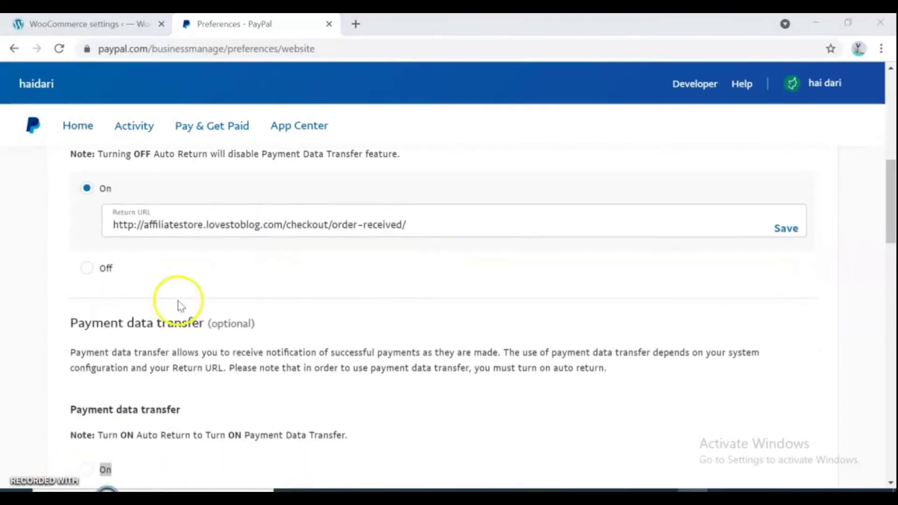
left_click(785, 229)
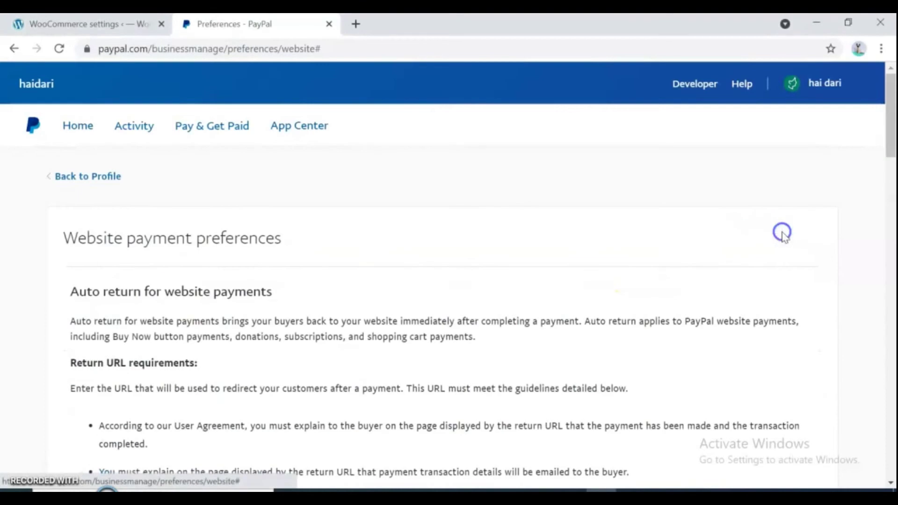
left_click(892, 181)
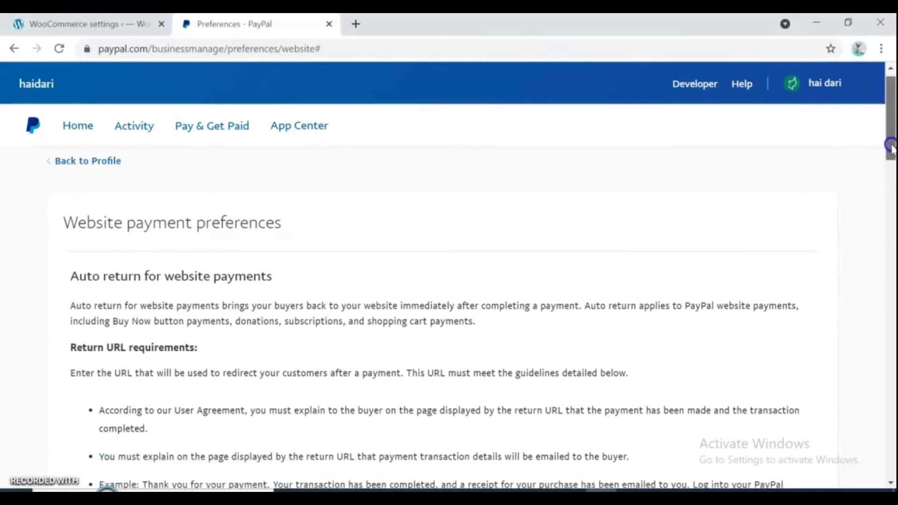
left_click_drag(892, 183, 892, 218)
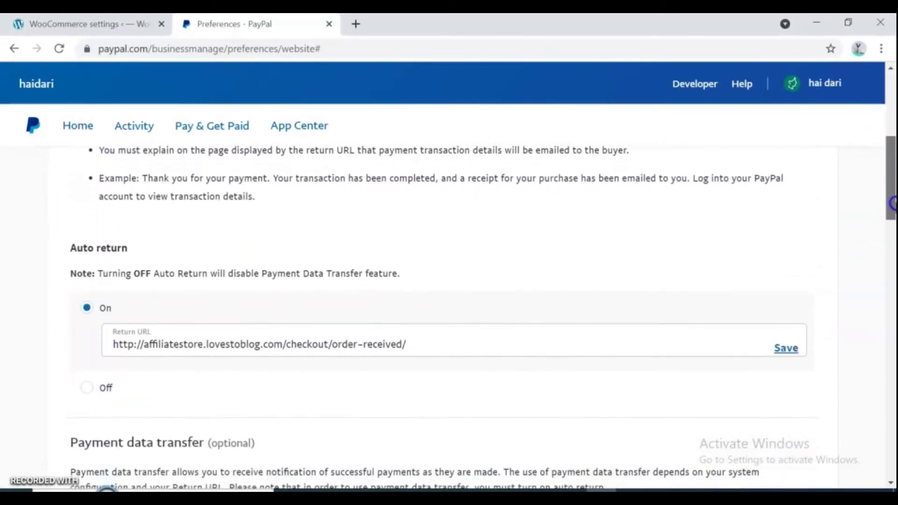
left_click_drag(892, 217, 892, 253)
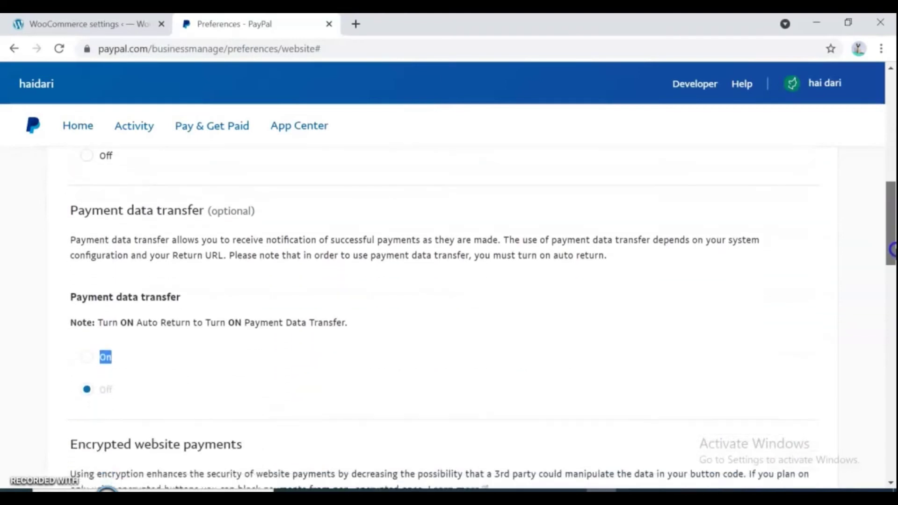
left_click(89, 24)
- Open the storefront in a new tab and view the cart with the Light Brown Purse and watches
mouse_move(105, 74)
right_click(95, 77)
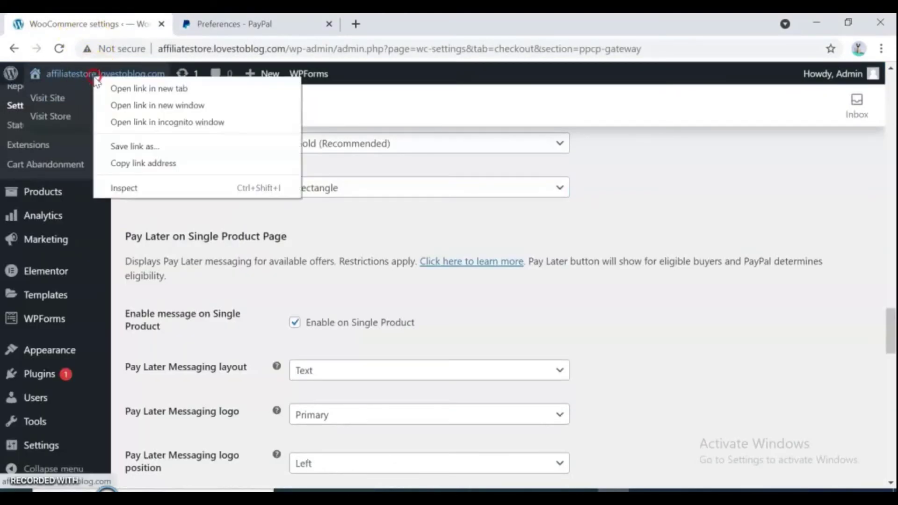
left_click(131, 88)
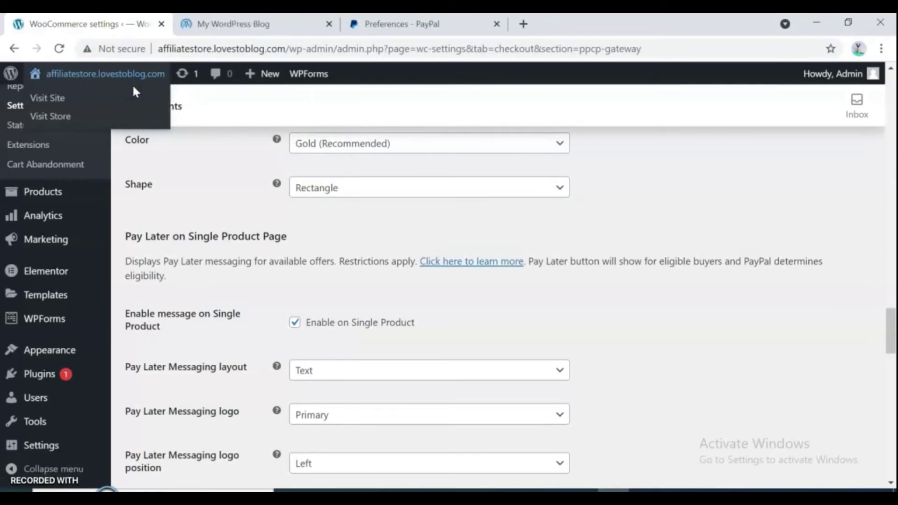
left_click(229, 30)
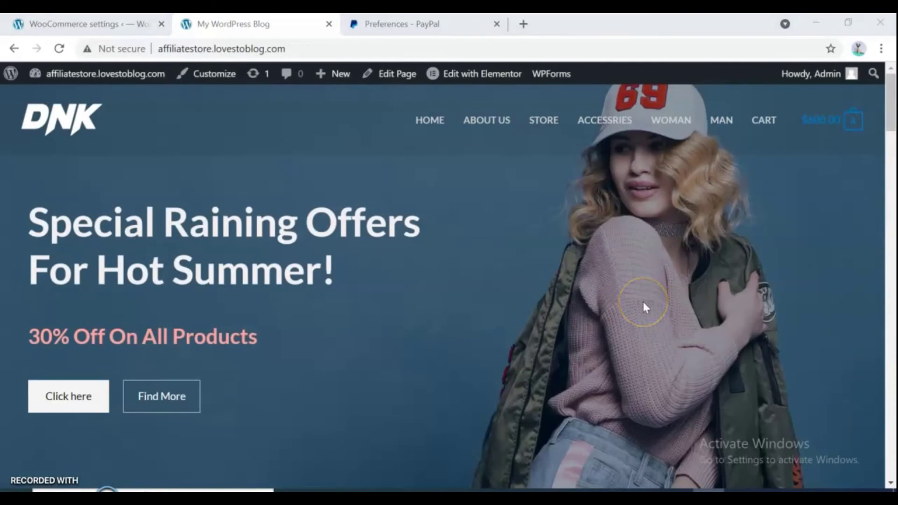
mouse_move(891, 112)
left_mouse_down()
mouse_move(888, 344)
mouse_move(875, 325)
left_mouse_up()
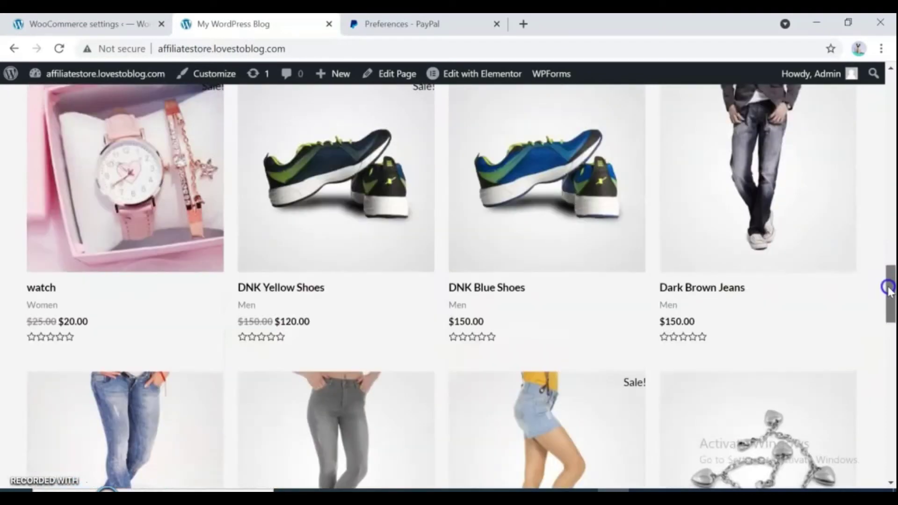
left_click_drag(883, 310, 888, 274)
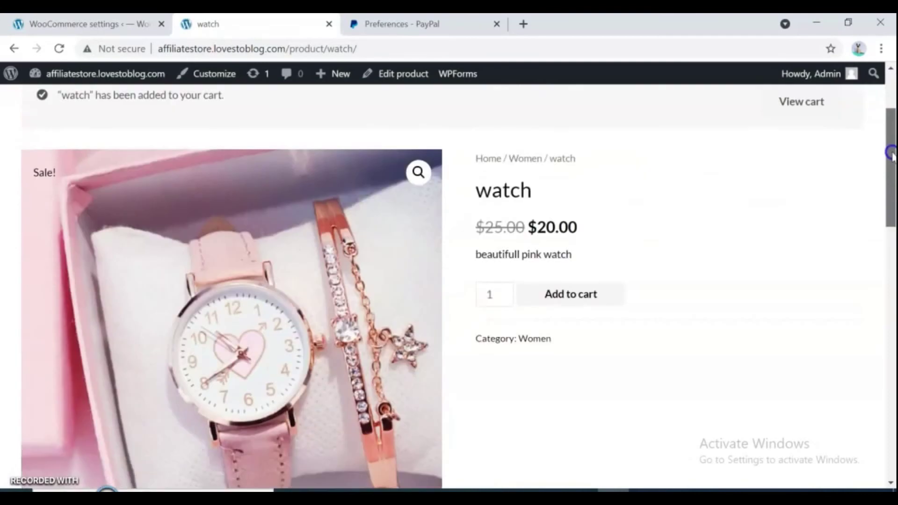
left_click_drag(888, 126, 887, 116)
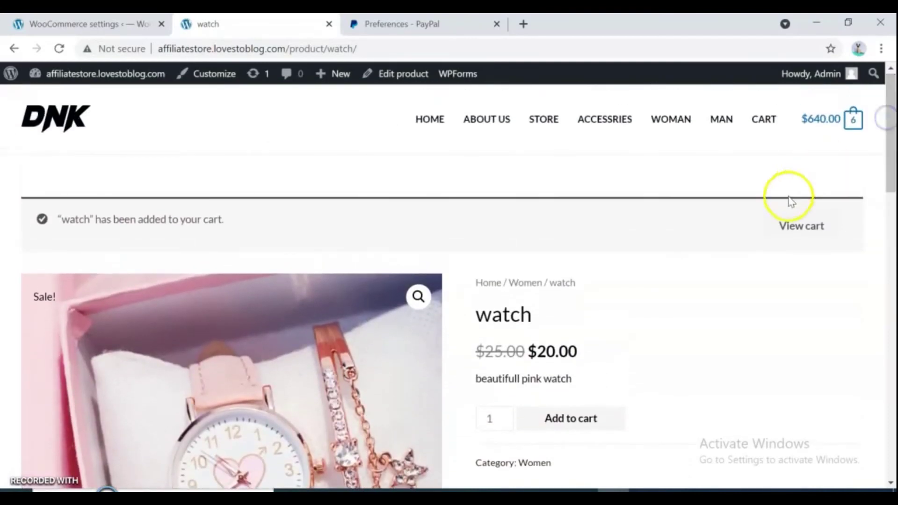
left_click(794, 232)
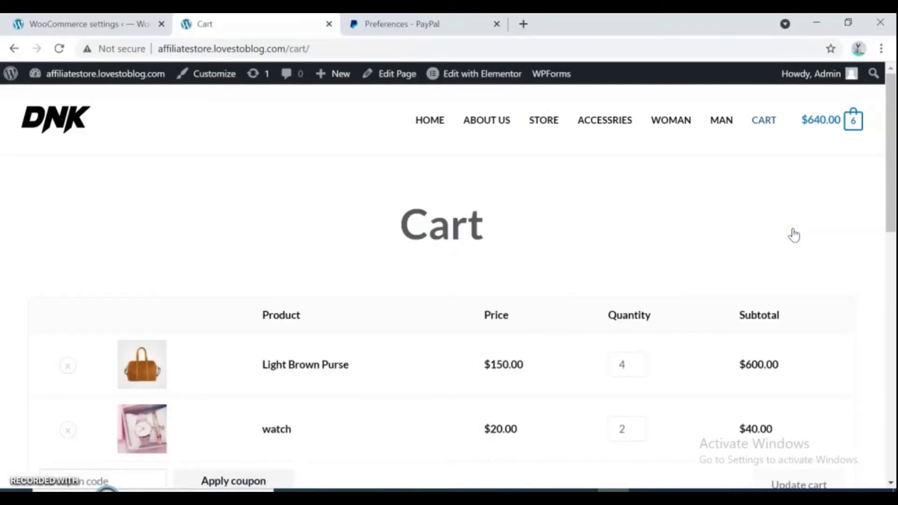
- Proceed from the cart to checkout and find the PayPal option on the $640 order
left_click_drag(889, 165, 892, 278)
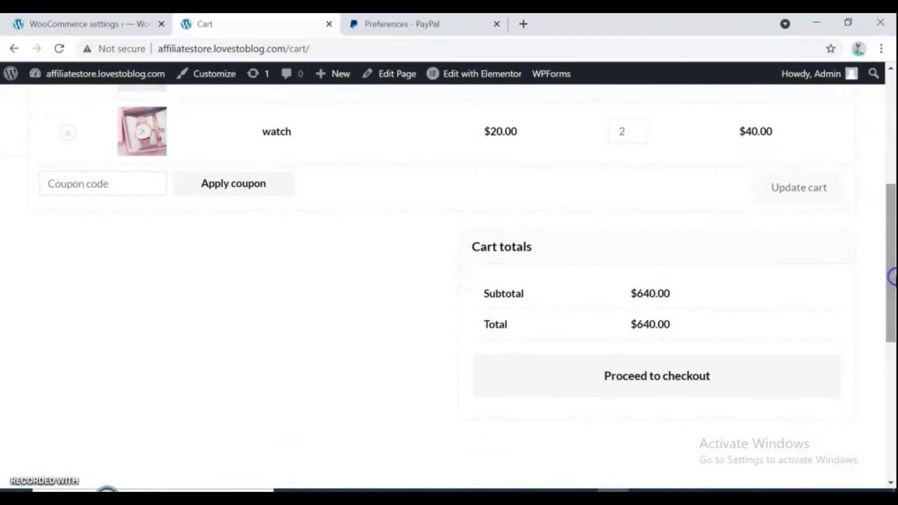
left_click(673, 382)
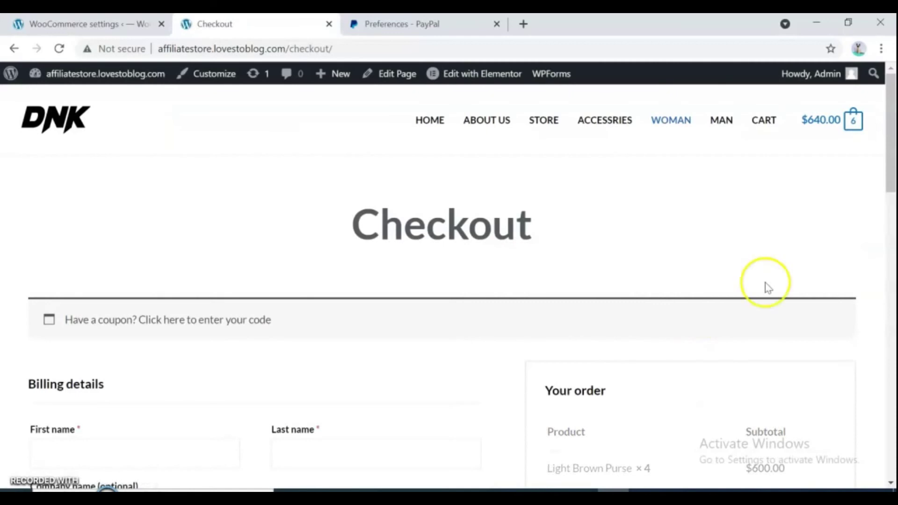
left_click_drag(891, 162, 892, 276)
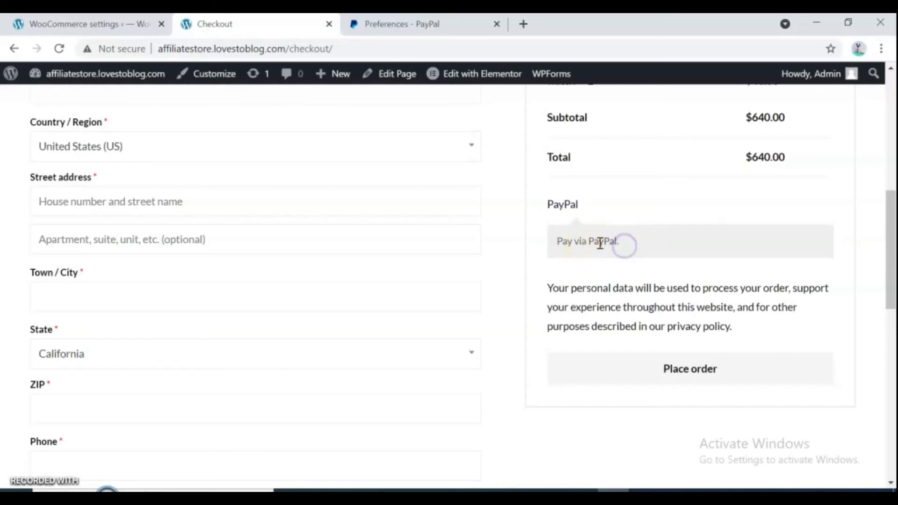
- Append the pay-by-credit-card-without-a-PayPal-account sentence to the PayPal description and save the changes
left_click(78, 24)
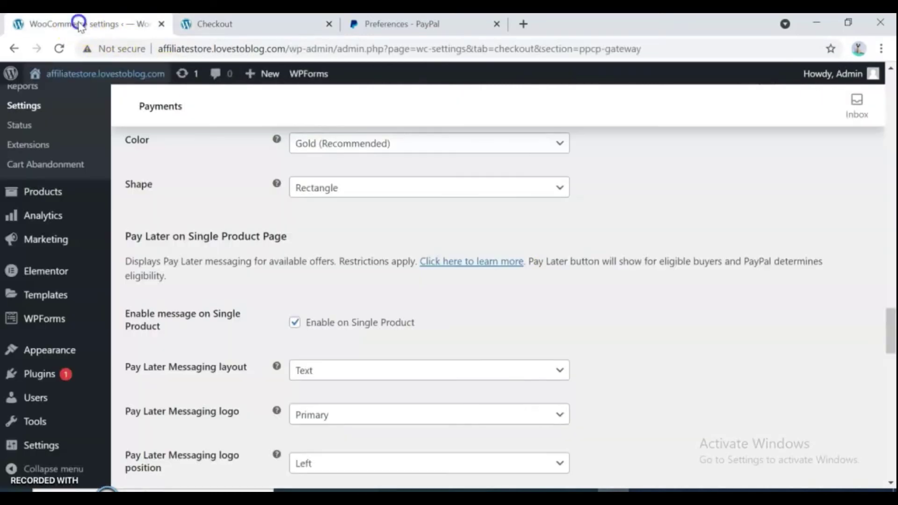
left_click(362, 272)
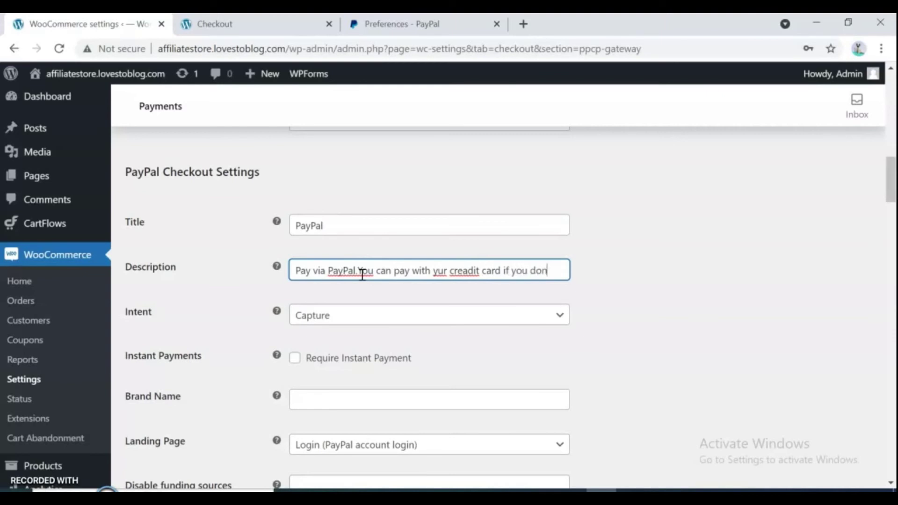
type("have")
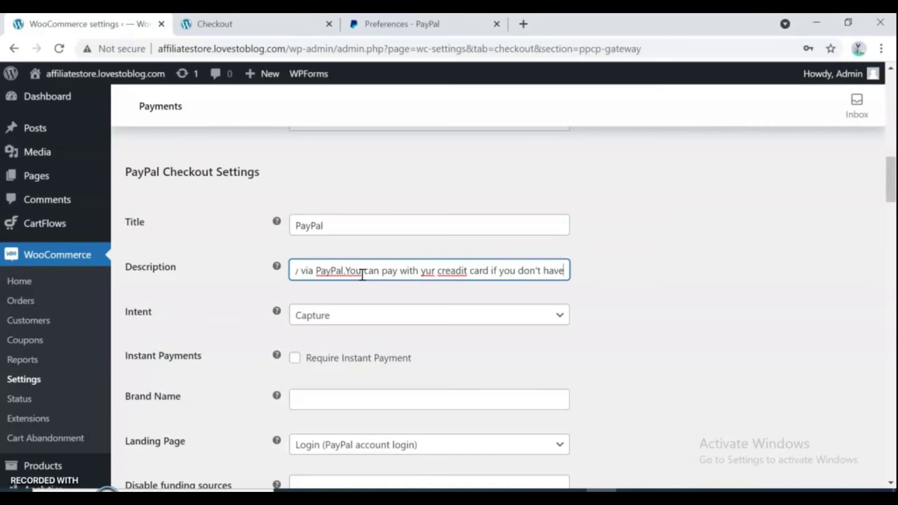
type(" a paypal")
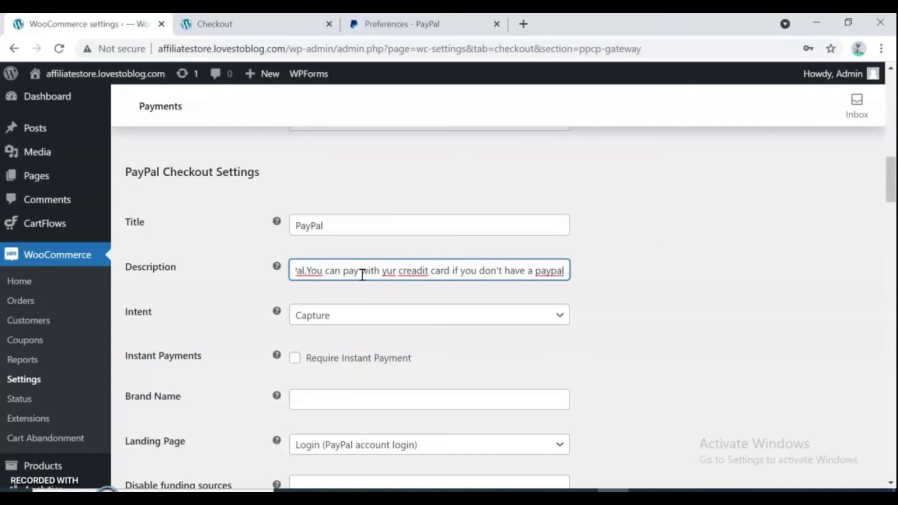
type(" account.")
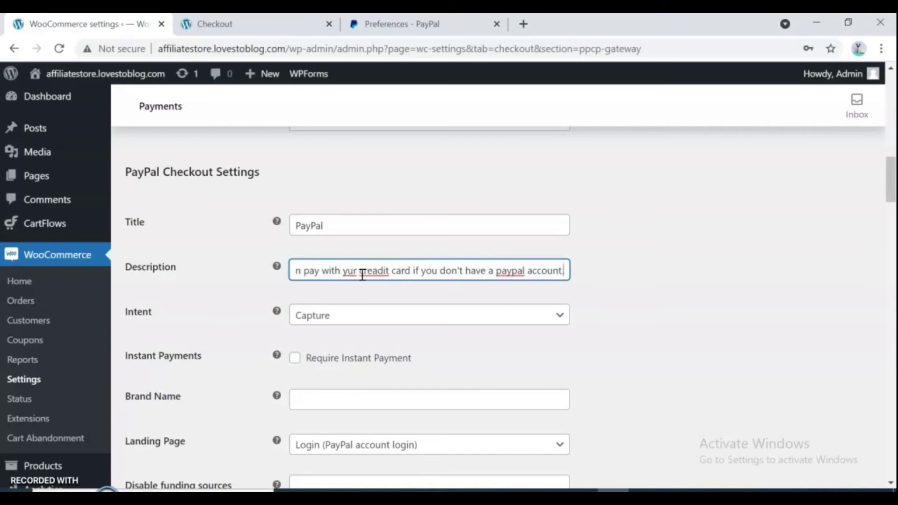
type("o")
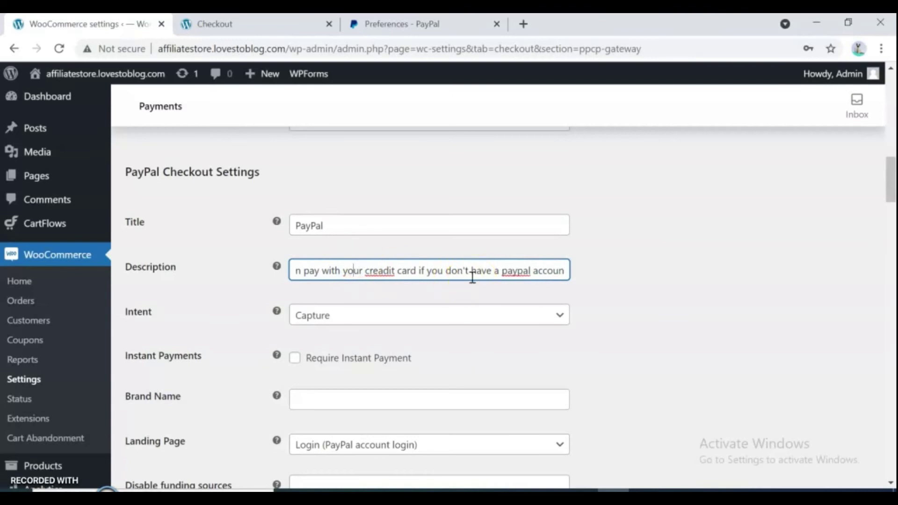
left_click_drag(891, 182, 892, 449)
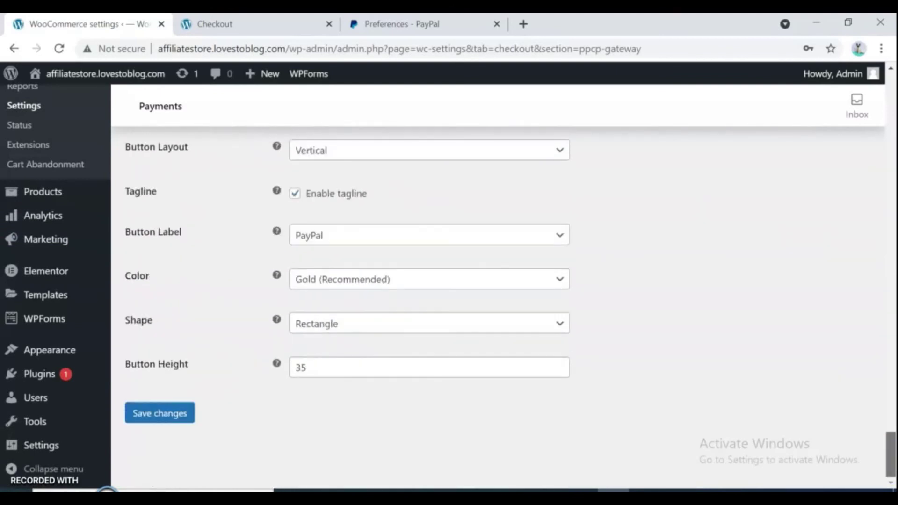
left_click(151, 414)
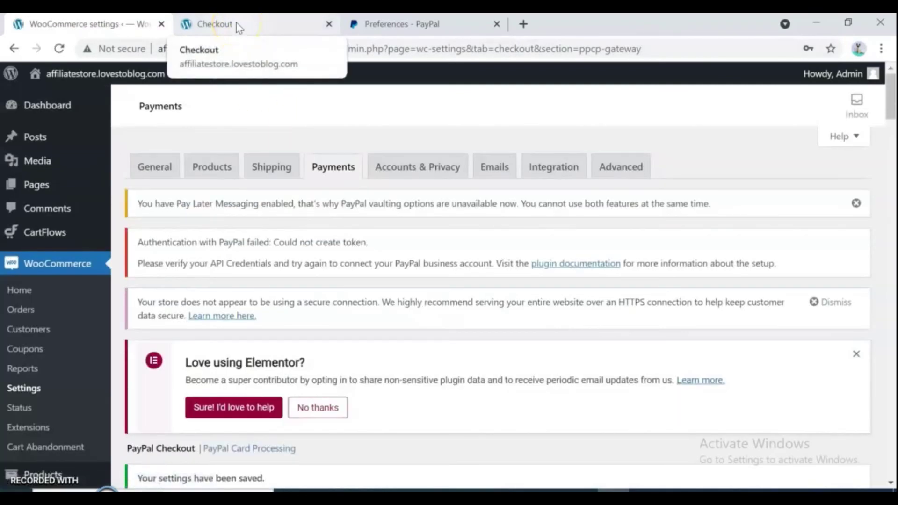
- Reload the checkout page to show the new PayPal credit-card description
left_click(239, 26)
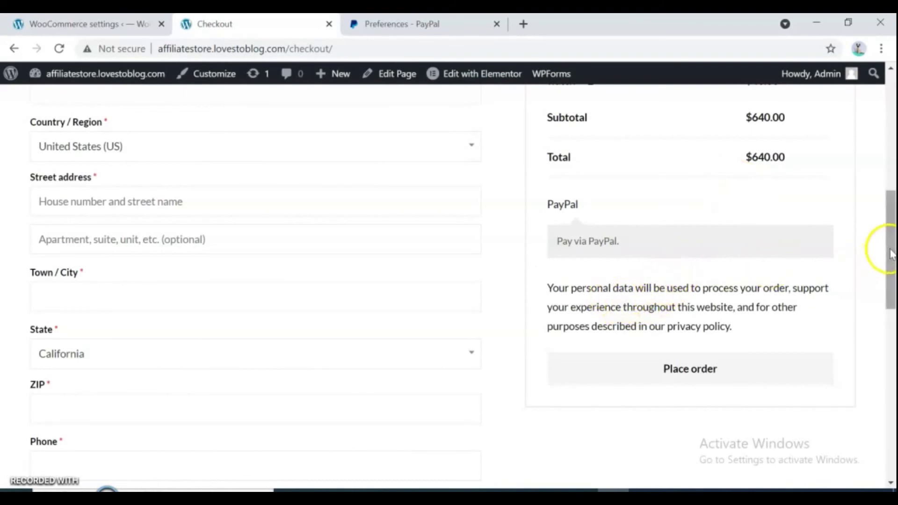
left_click(60, 49)
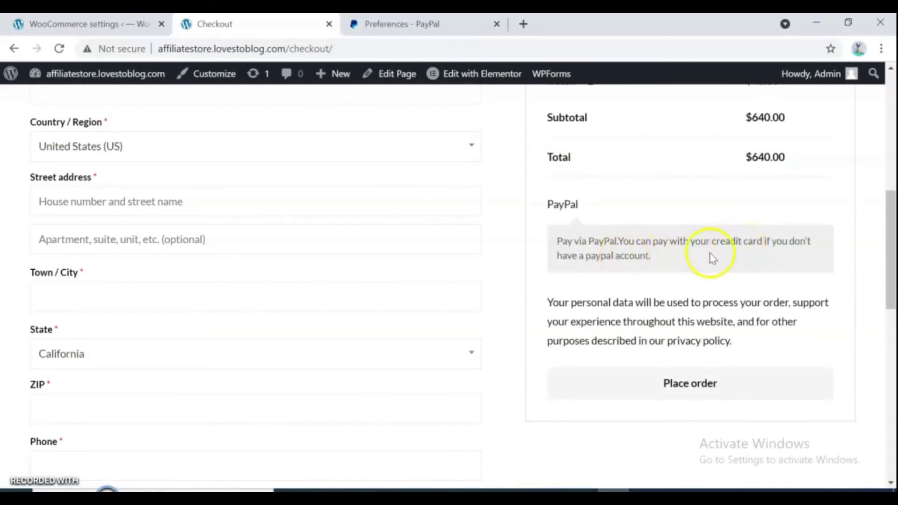
left_click_drag(893, 227, 892, 151)
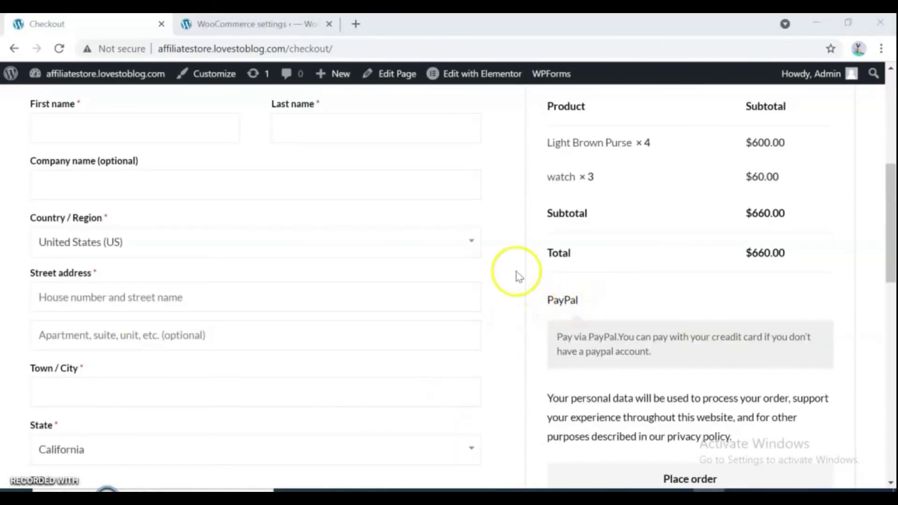
left_click(130, 24)
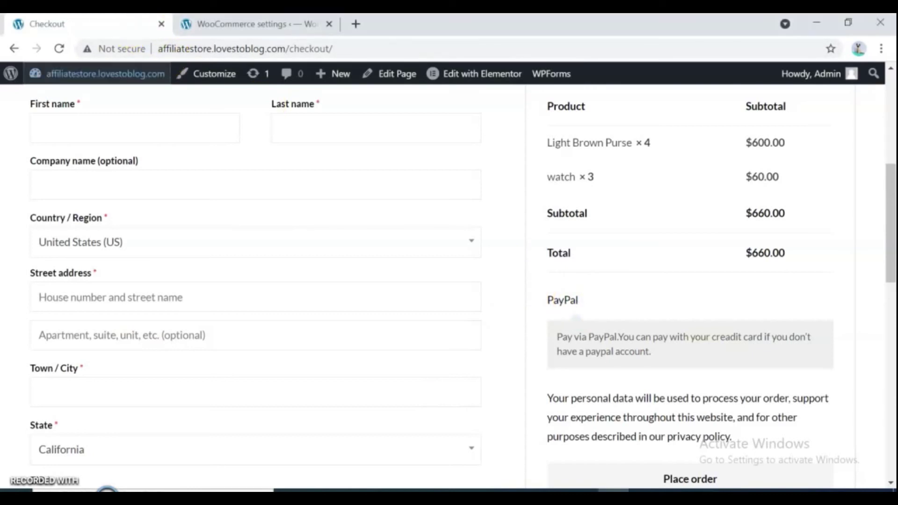
- Retitle PayPal as 'PayPal Payment', change '.Y' to '; y' in the description, and save
left_click(242, 25)
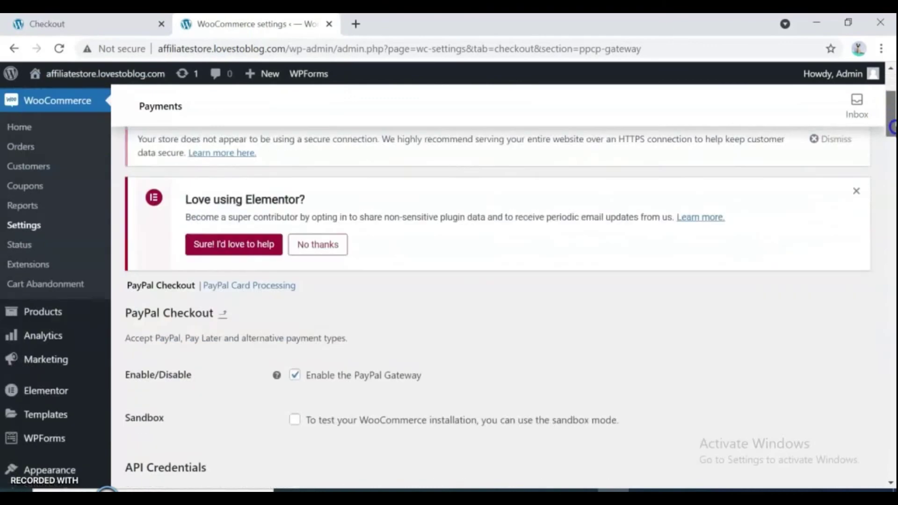
left_click_drag(891, 101, 892, 197)
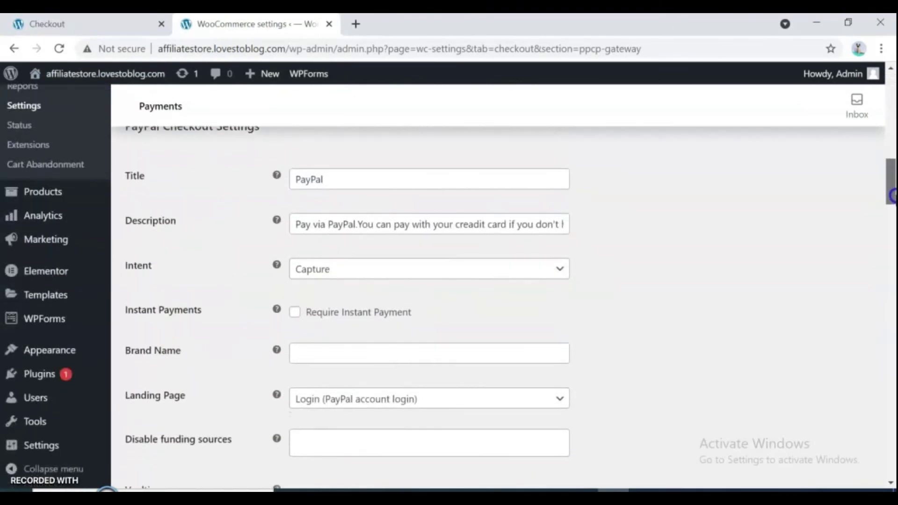
left_click(339, 179)
type("Payment")
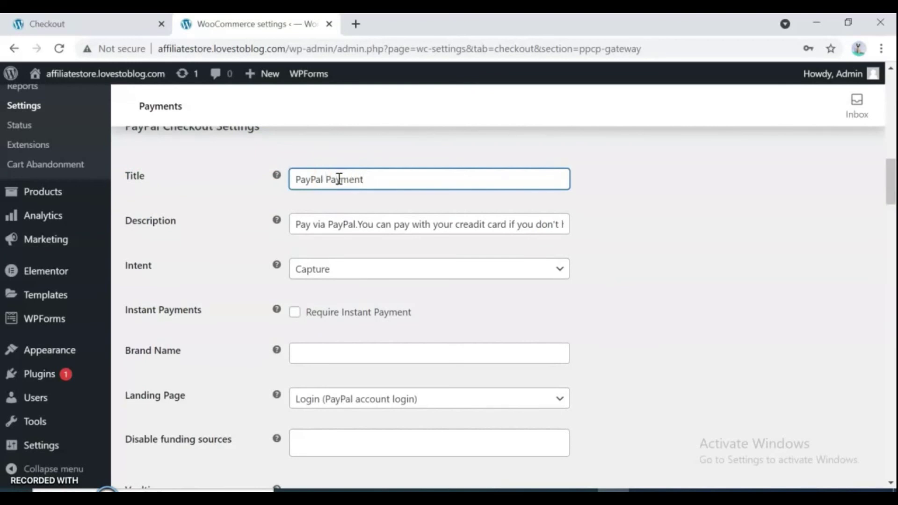
left_click(371, 185)
left_click(363, 225)
key("BackSpace")
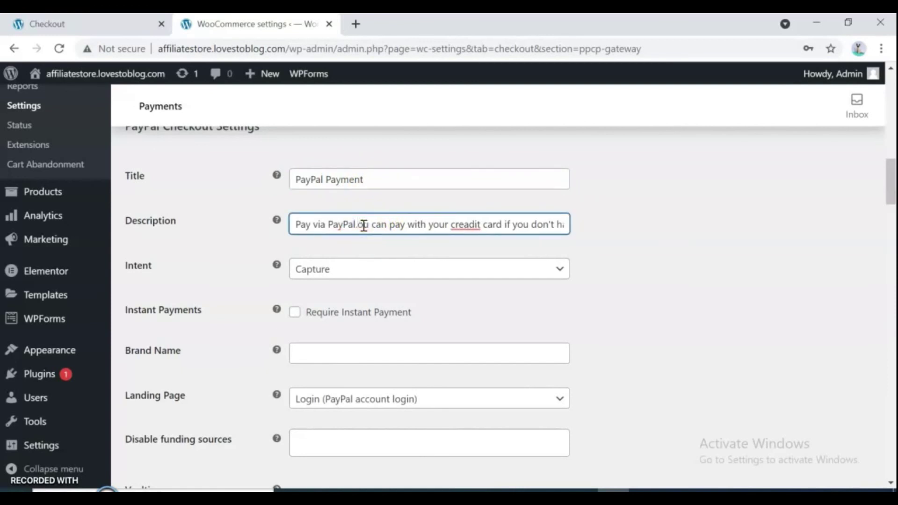
type("y")
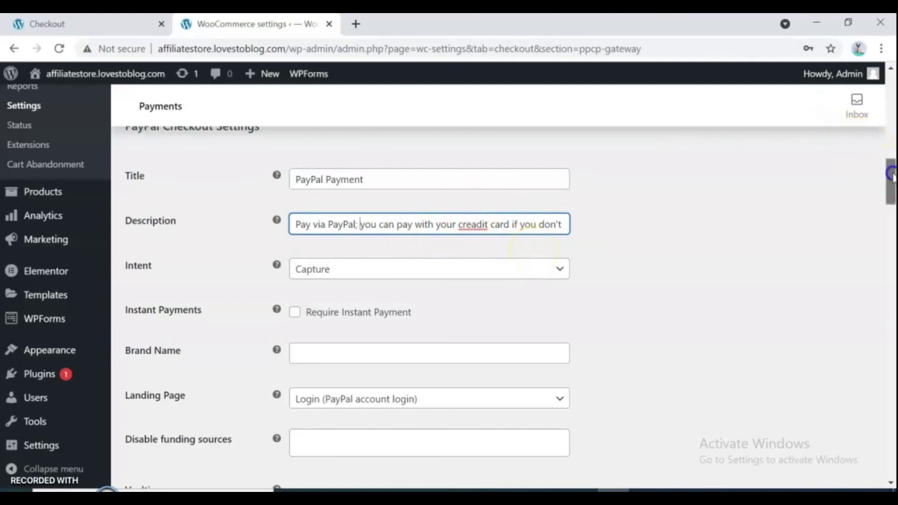
left_click_drag(891, 180, 893, 487)
left_click(152, 419)
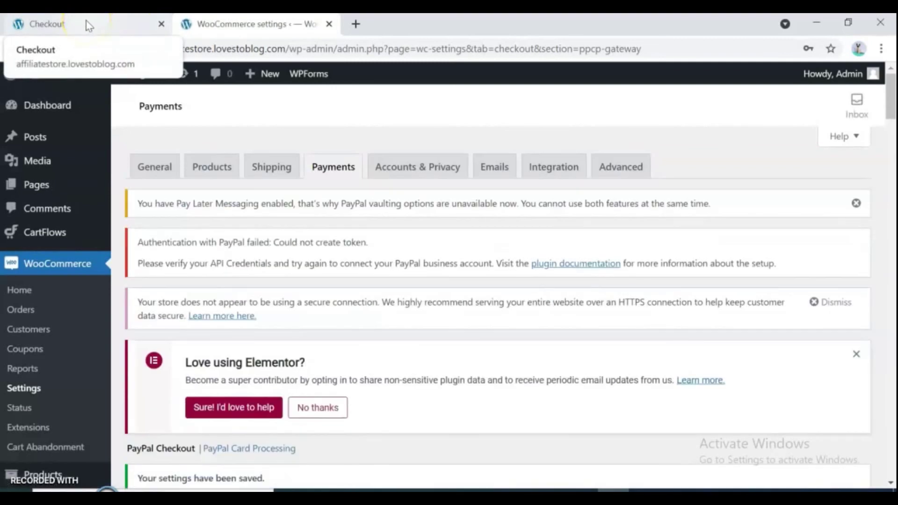
left_click(87, 25)
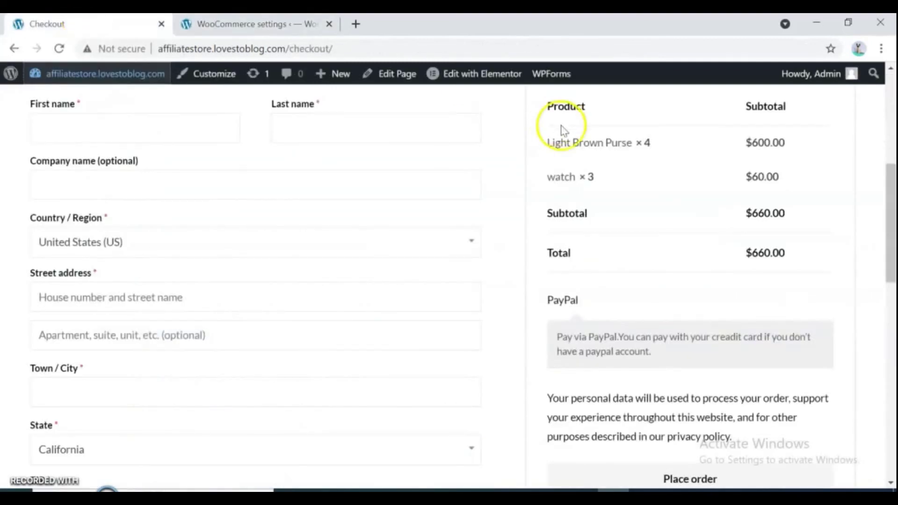
- Reload checkout and scroll to the 'PayPal Payment' option with its revised wording
left_click(60, 48)
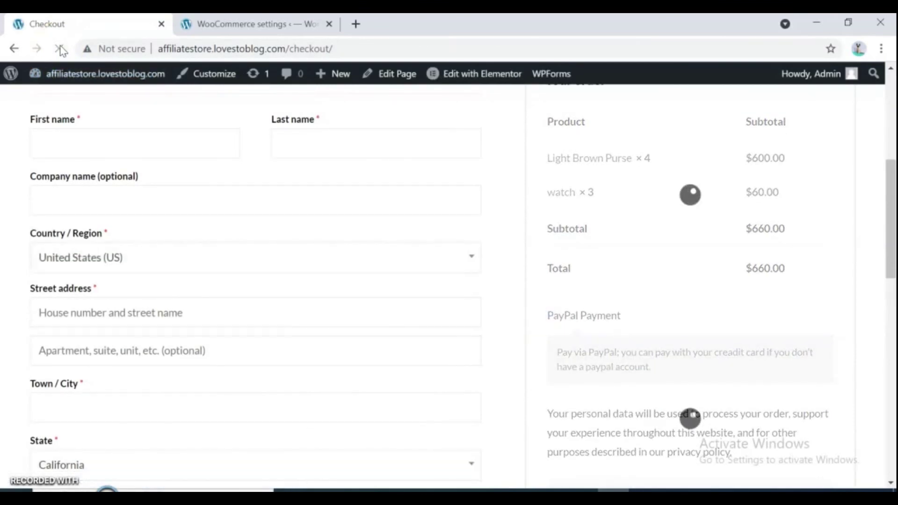
left_click(407, 177)
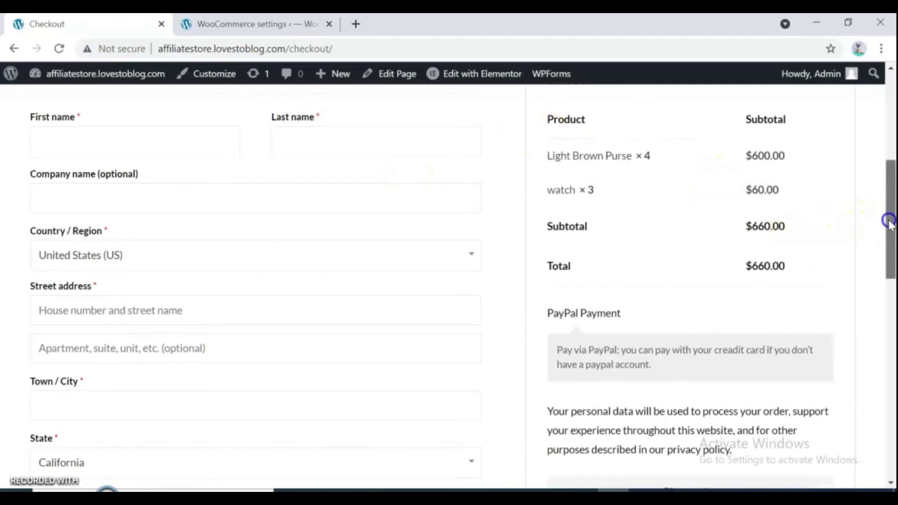
left_click_drag(891, 220, 891, 228)
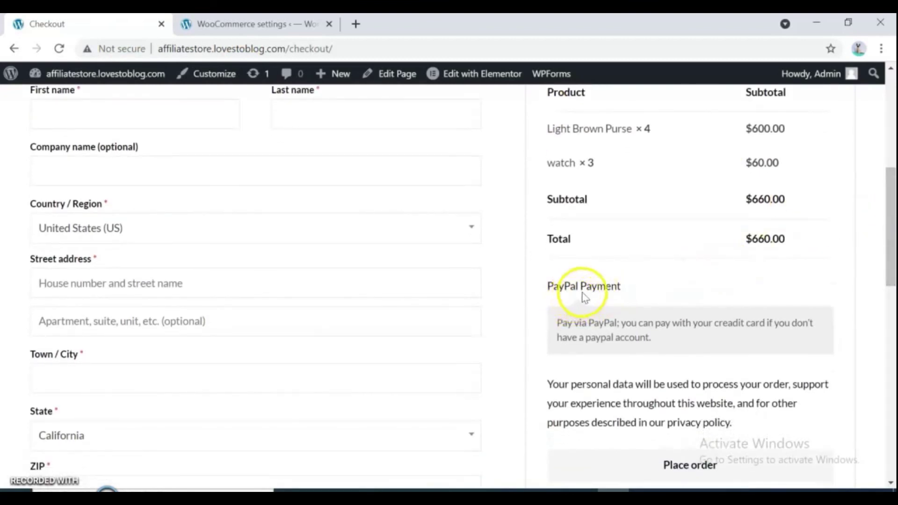